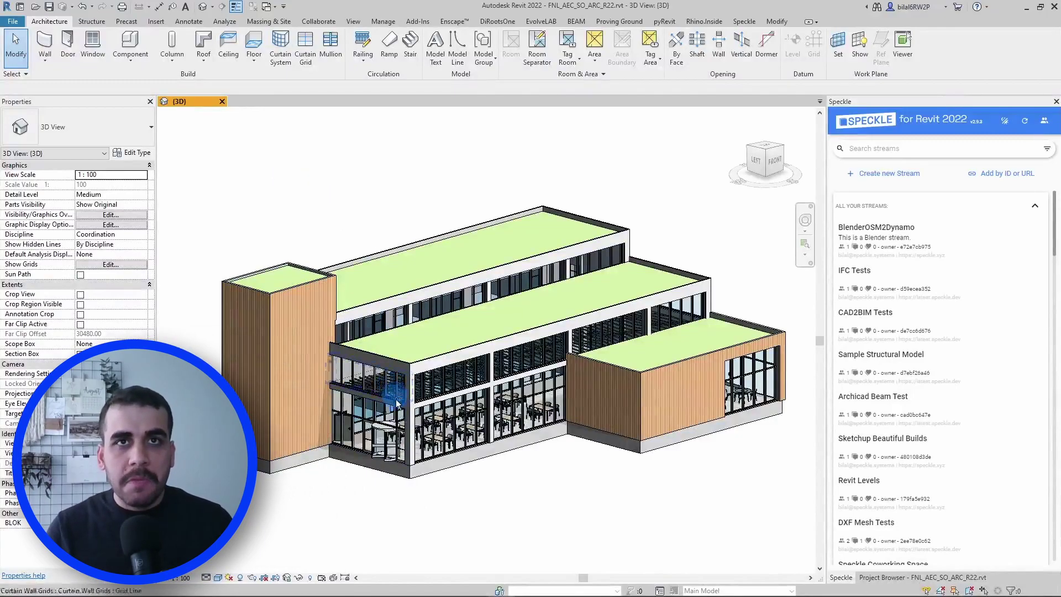
# - Orbit the Revit building to its front and briefly select the linked structural model
pyautogui.keyDown('shift'); pyautogui.moveTo(381, 345); pyautogui.dragTo(422, 478, button='middle'); pyautogui.keyUp('shift')
pyautogui.click(422, 491)
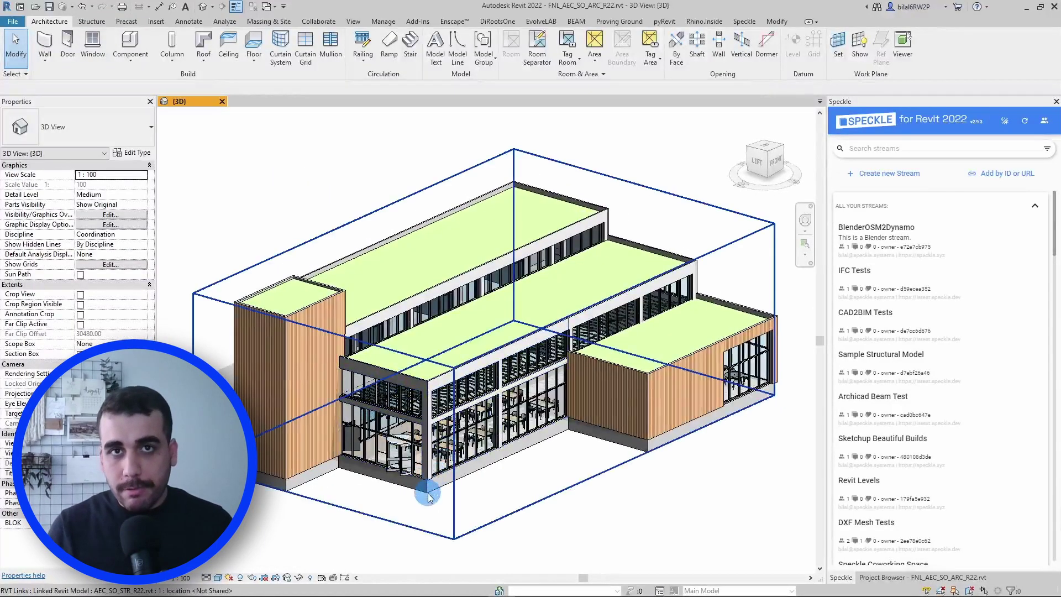
pyautogui.click(469, 509)
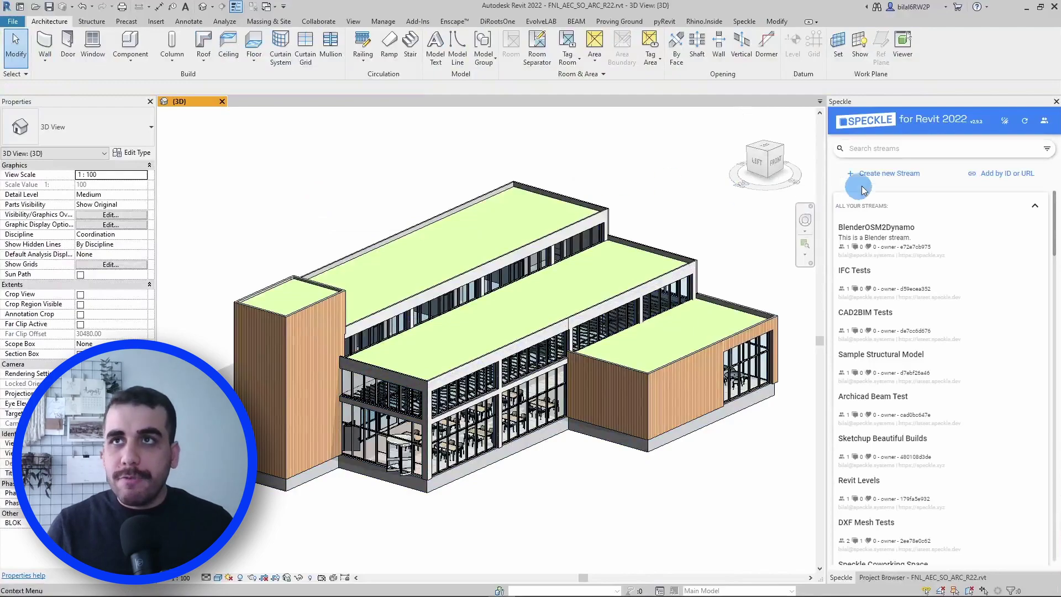
# - Create a new Speckle stream named 'Revit 2 PowerPoint'
pyautogui.click(882, 173)
pyautogui.click(717, 265)
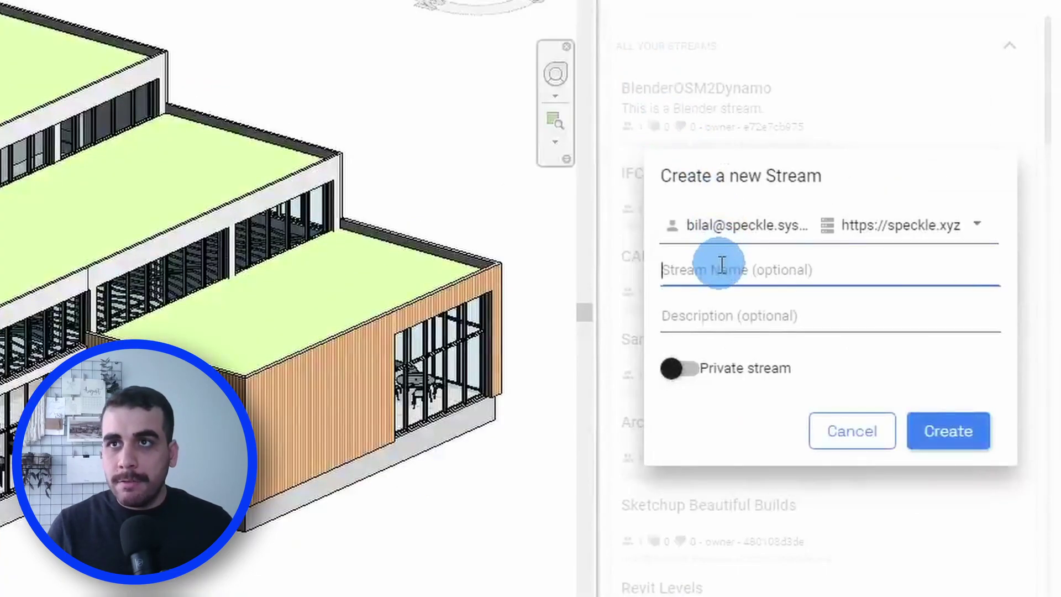
pyautogui.write('Revit 2 P')
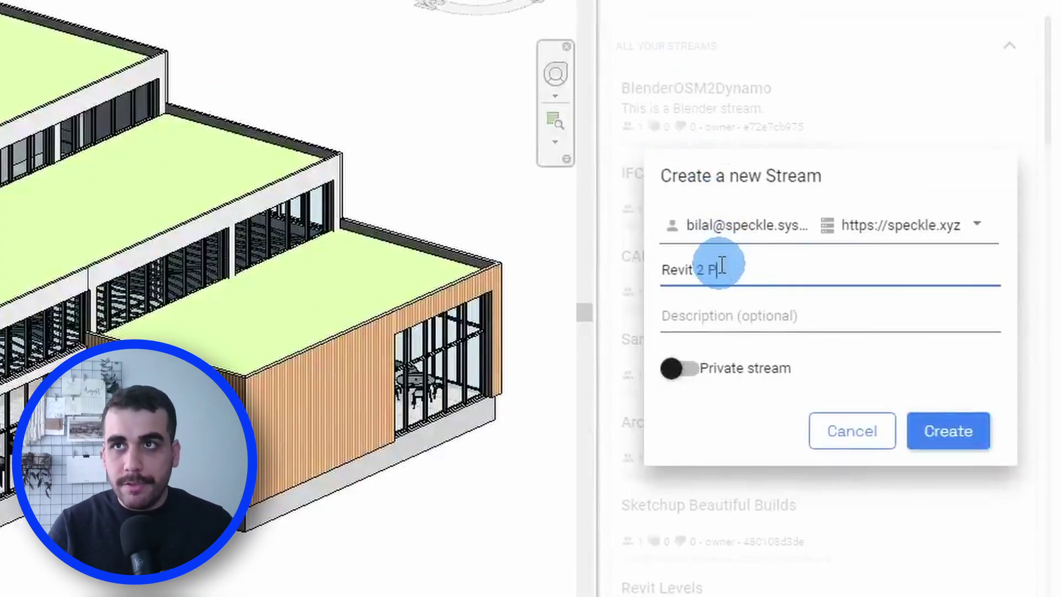
pyautogui.write('owerPoint')
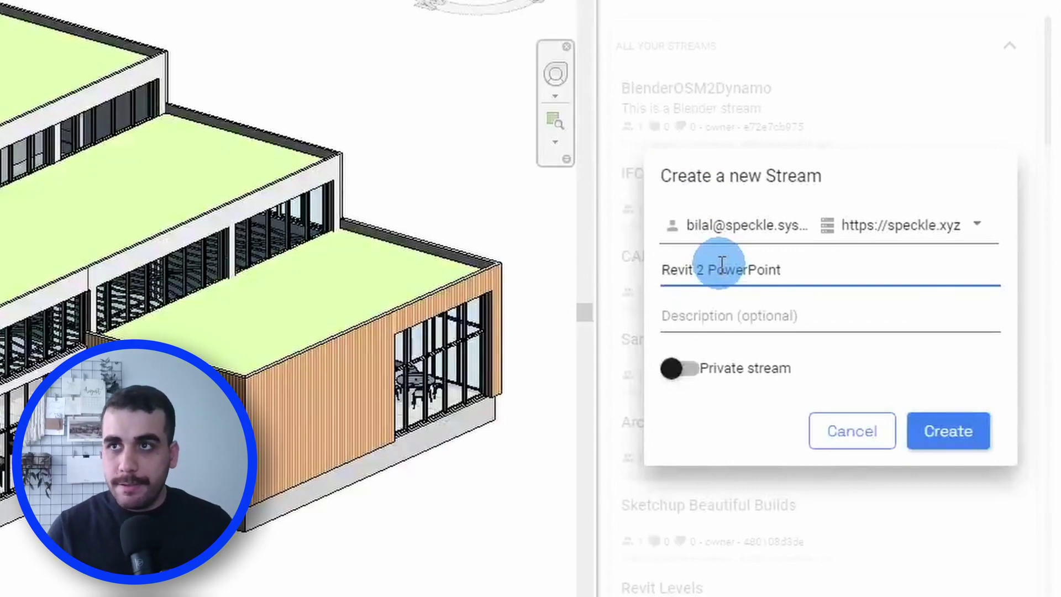
pyautogui.click(951, 437)
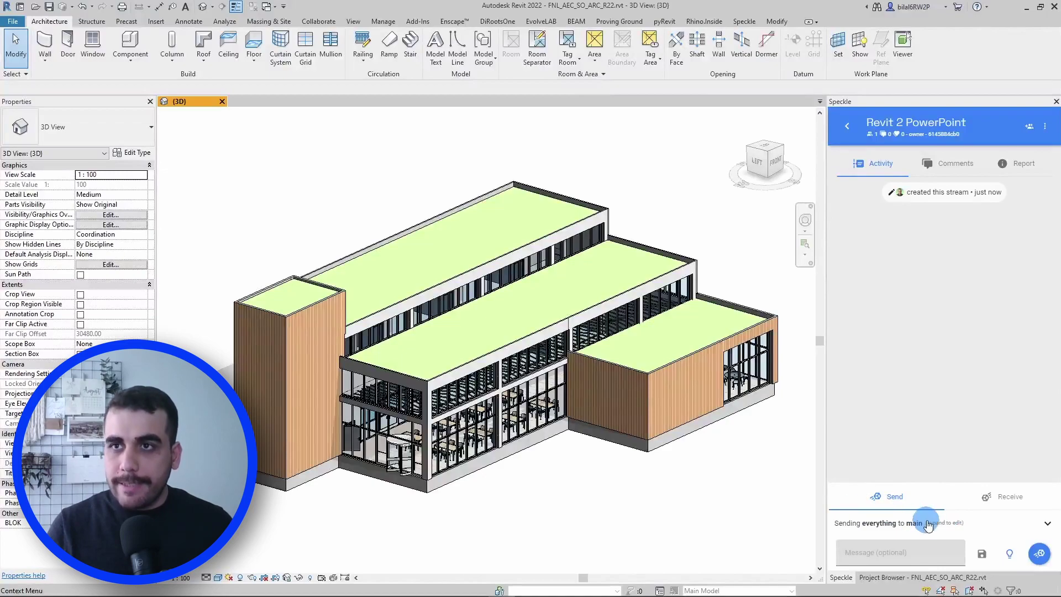
# - Enable Send Linked Models, send the model to the main branch, and return to the stream list
pyautogui.click(964, 525)
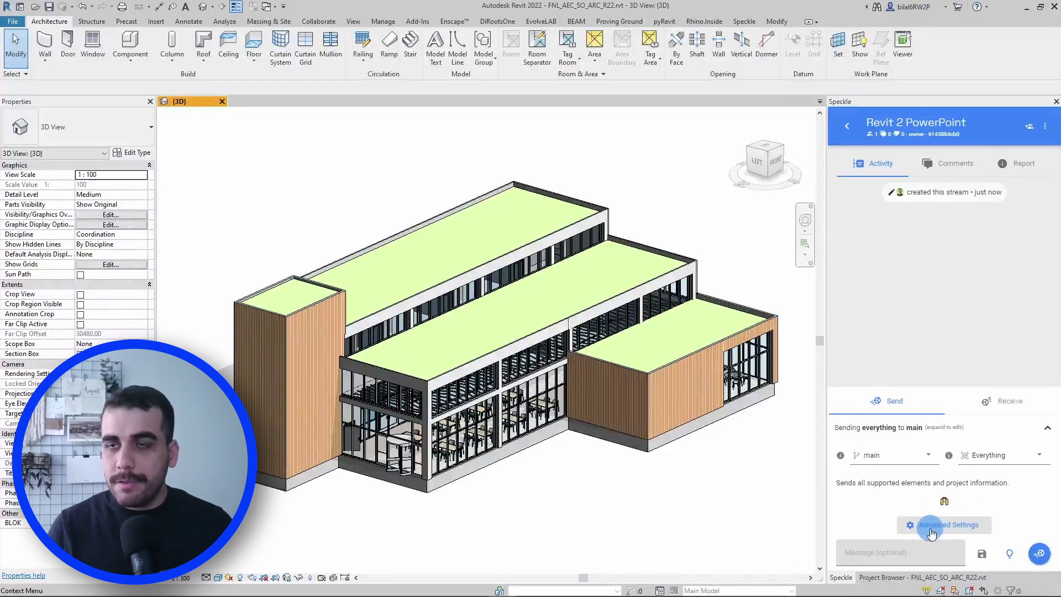
pyautogui.click(913, 531)
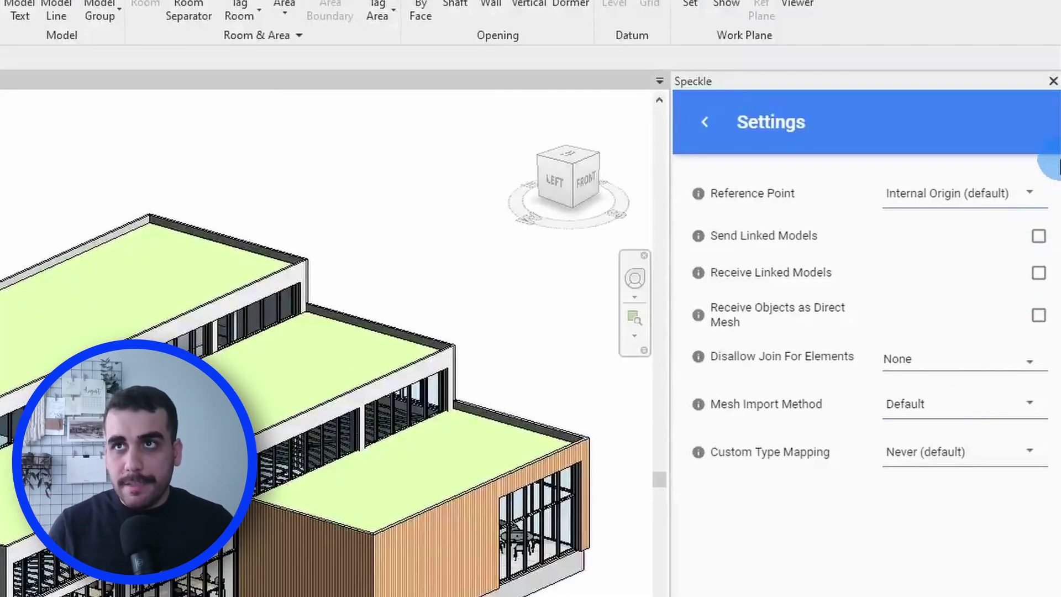
pyautogui.click(1035, 237)
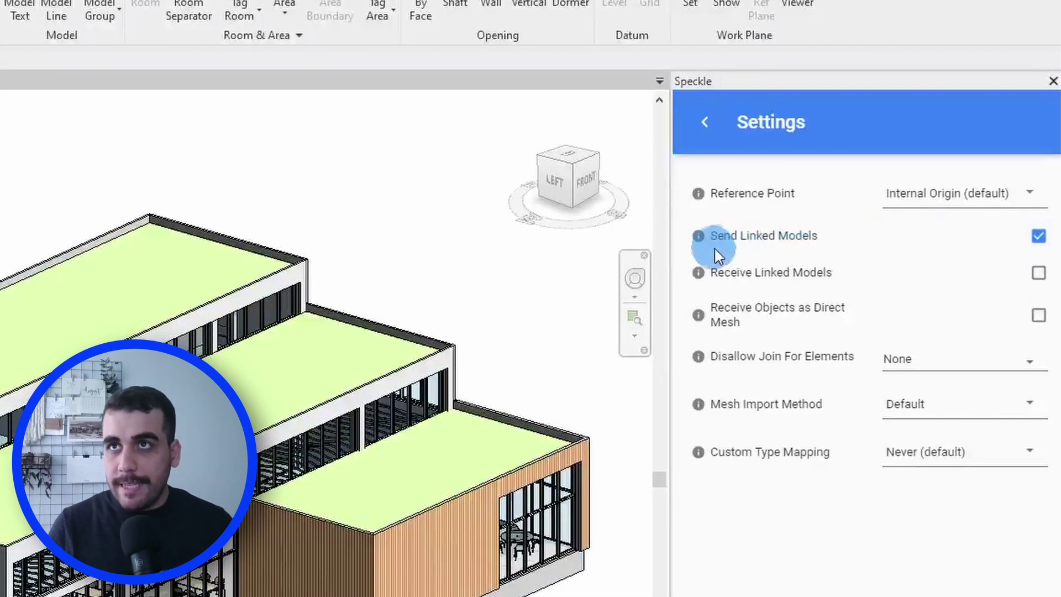
pyautogui.click(705, 122)
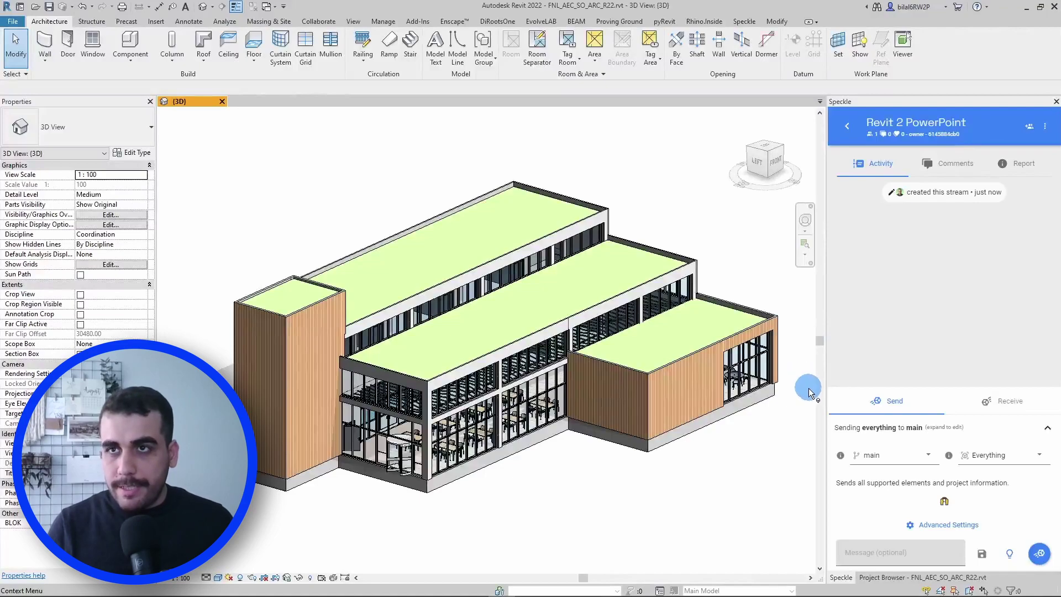
pyautogui.click(1041, 561)
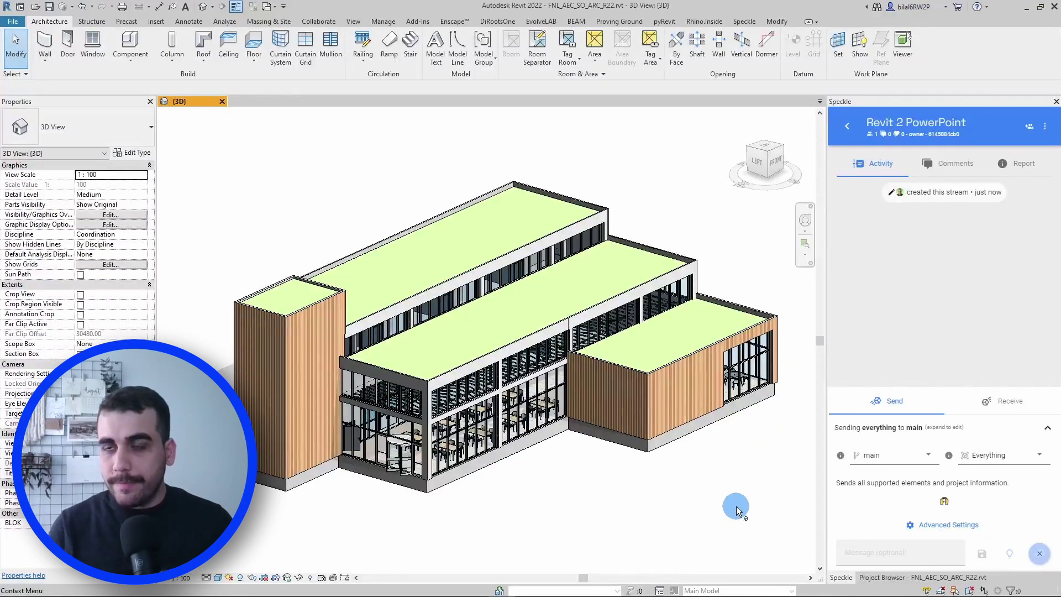
pyautogui.click(847, 128)
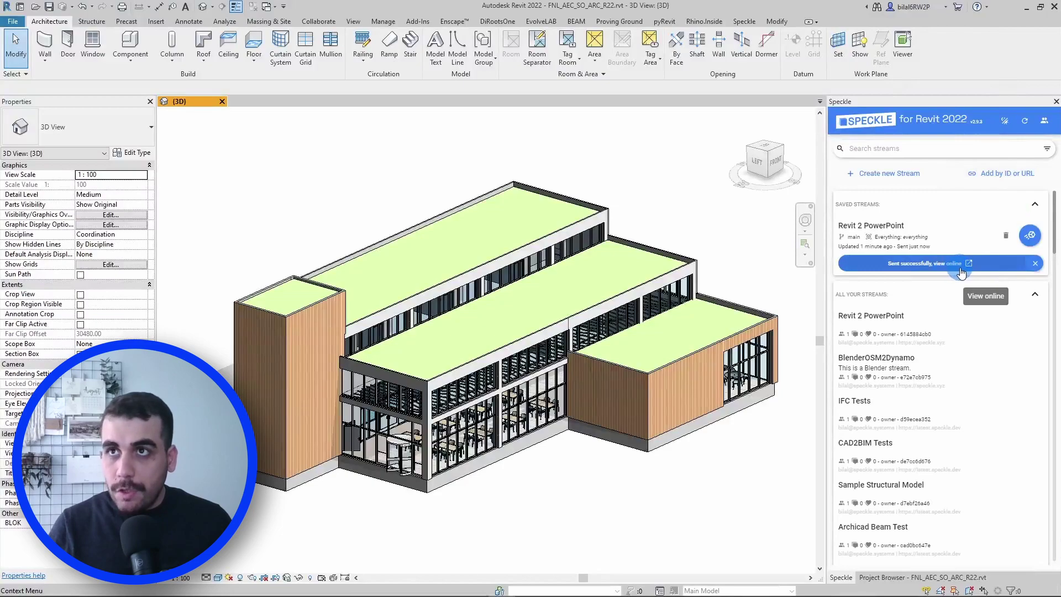
# - Open the sent commit online, show its data tree, and hide the Rooms objects
pyautogui.click(962, 268)
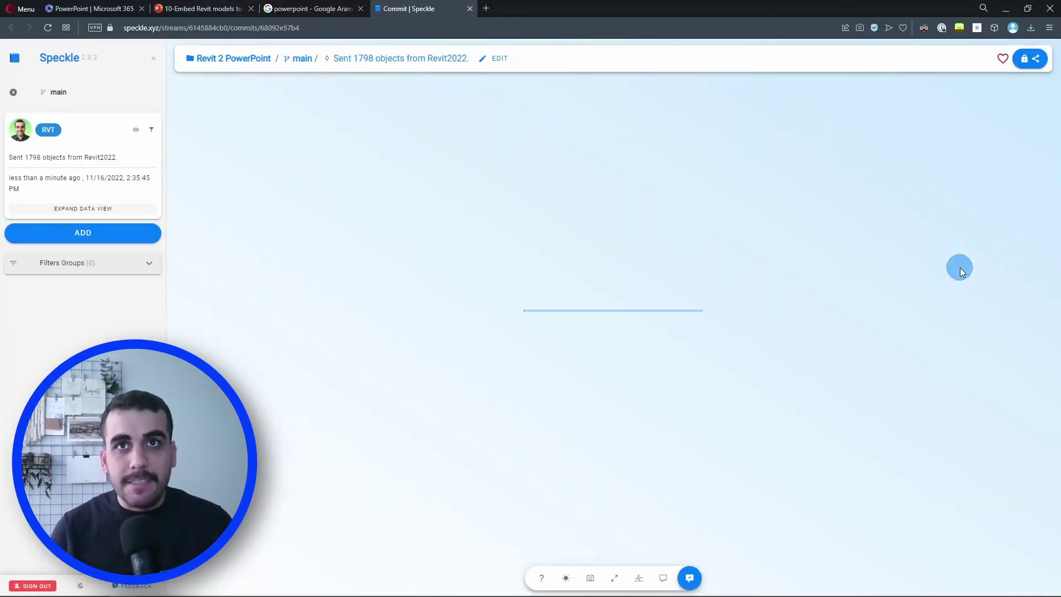
pyautogui.moveTo(583, 373); pyautogui.dragTo(530, 358)
pyautogui.click(83, 209)
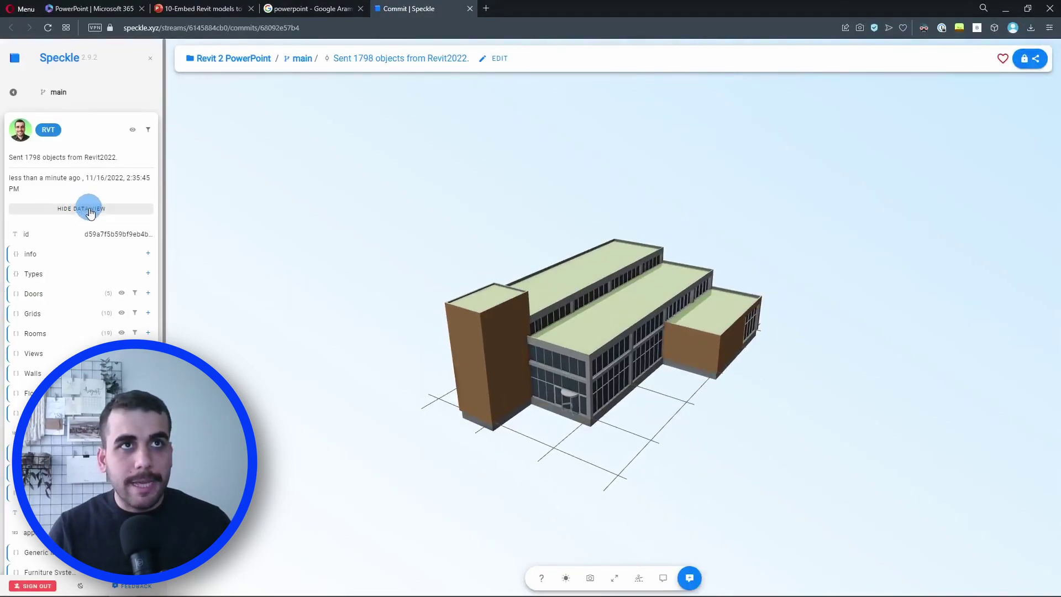
pyautogui.click(121, 331)
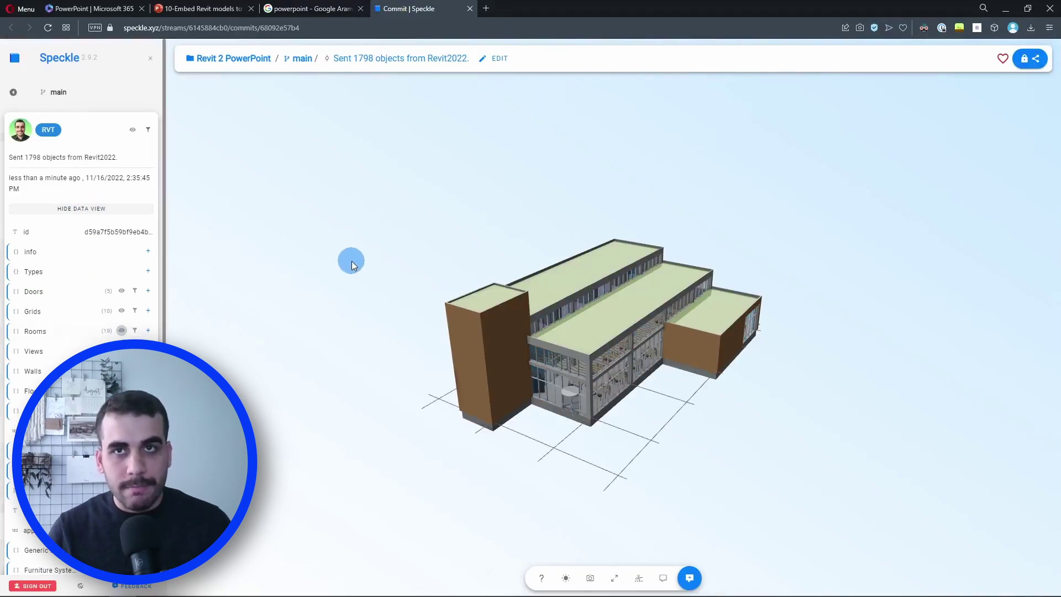
# - Orbit and zoom around the building, selecting the floor to inspect its info
pyautogui.moveTo(787, 532); pyautogui.dragTo(734, 465)
pyautogui.scroll(5, 532, 387)
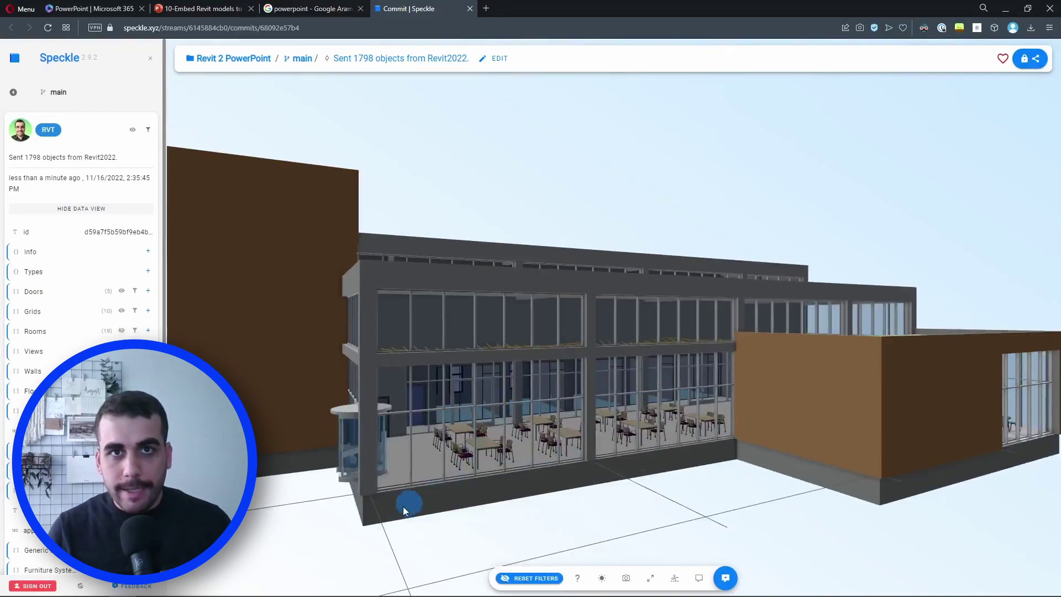
pyautogui.click(397, 508)
pyautogui.scroll(5, 419, 504)
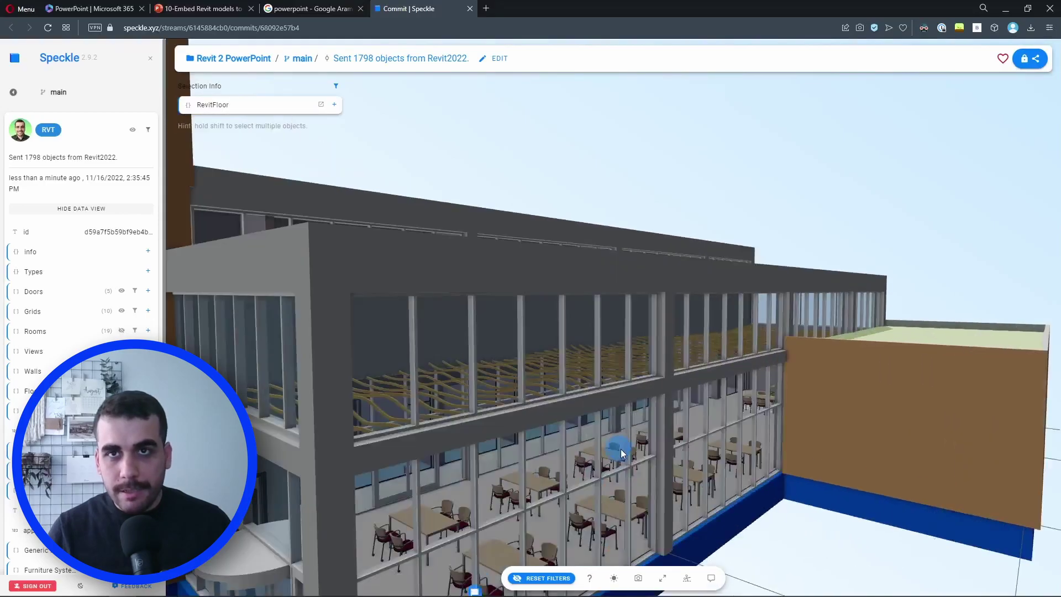
pyautogui.scroll(10, 637, 492)
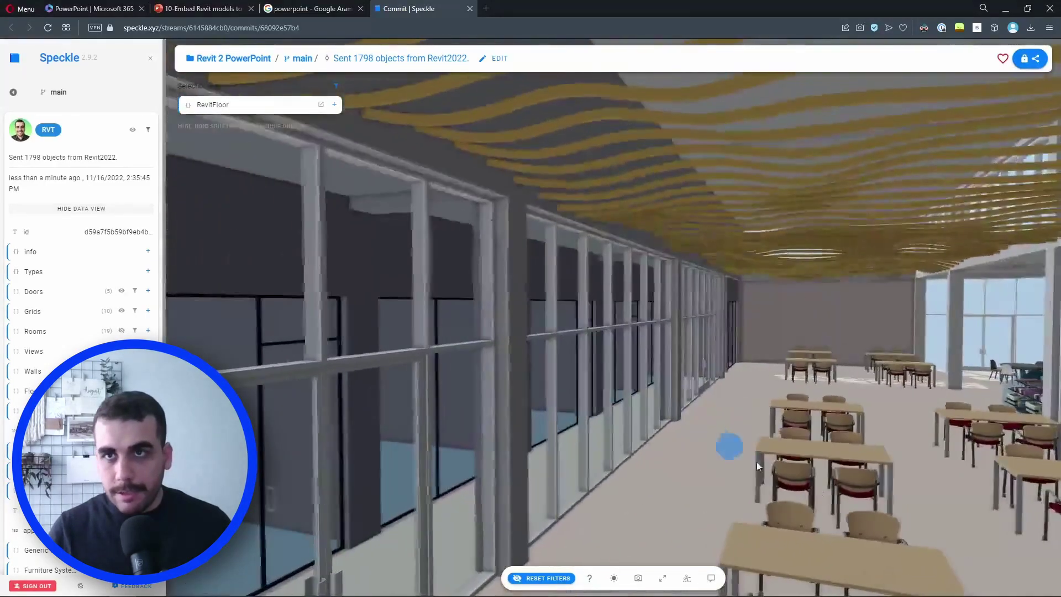
pyautogui.moveTo(757, 465); pyautogui.dragTo(714, 409)
pyautogui.scroll(-15, 714, 409)
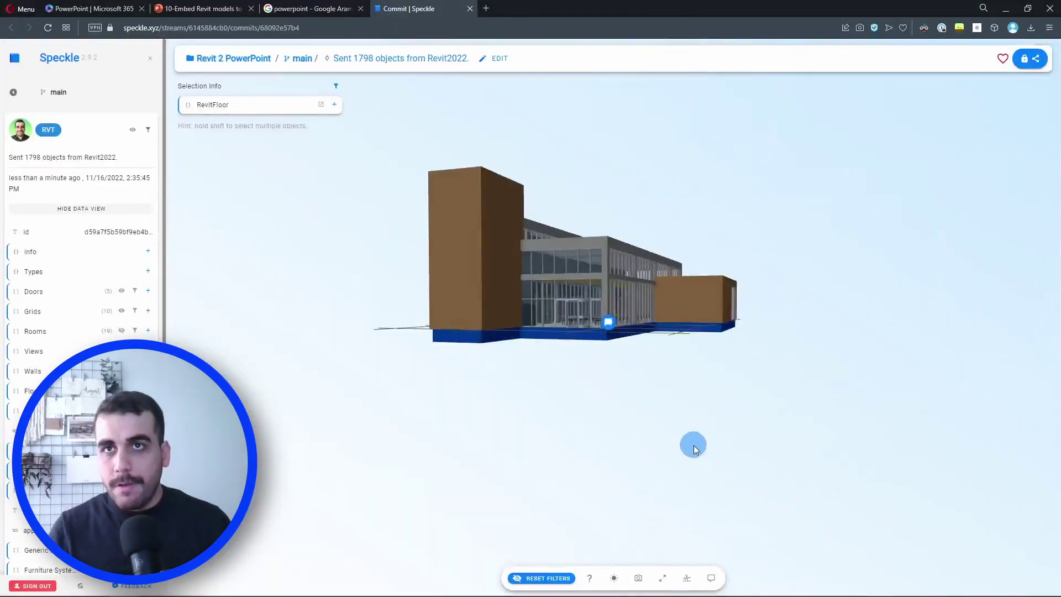
pyautogui.moveTo(694, 446)
pyautogui.mouseDown()
pyautogui.moveTo(700, 410)
pyautogui.moveTo(703, 434)
pyautogui.mouseUp()
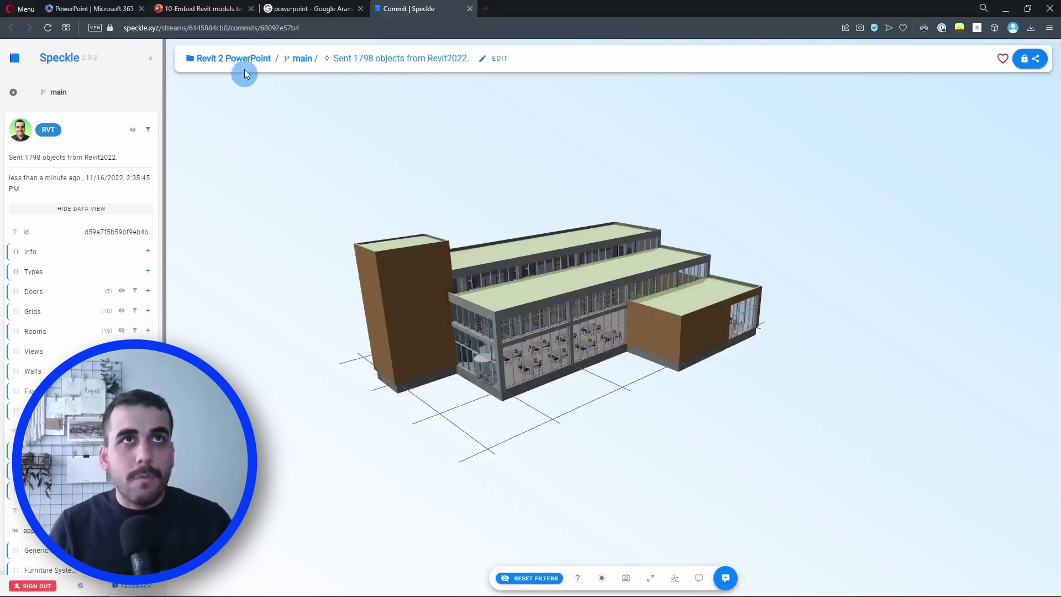
# - In the presentation, search the Office add-ins store for 'web viewer'
pyautogui.click(191, 12)
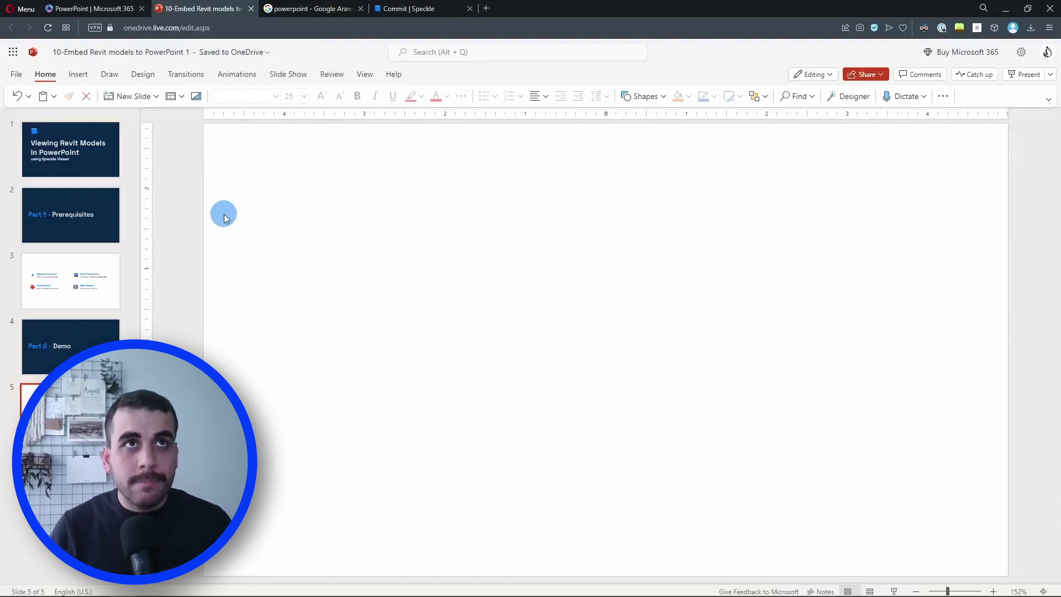
pyautogui.click(79, 77)
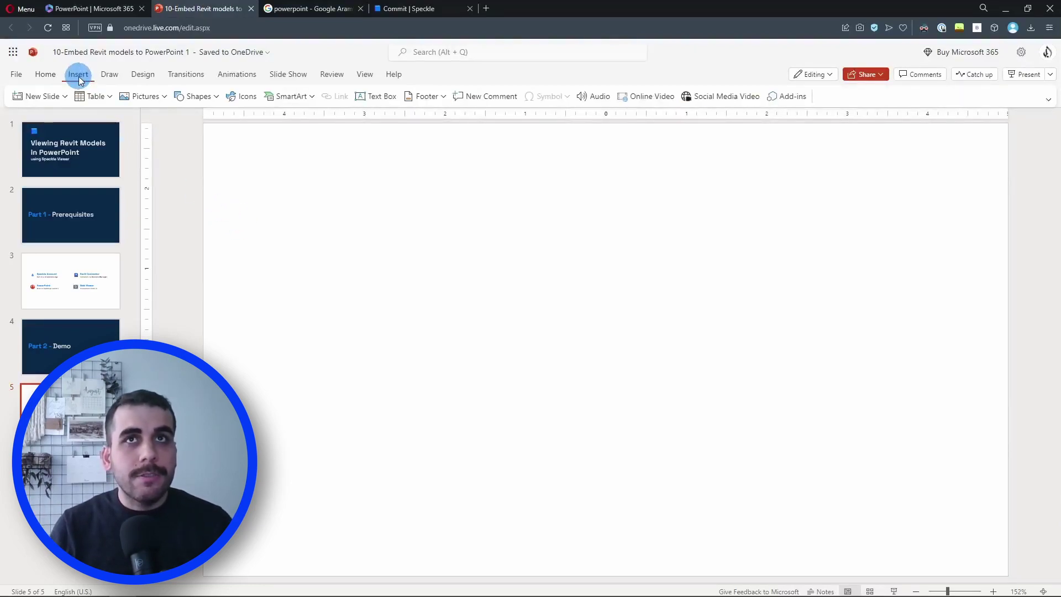
pyautogui.click(787, 97)
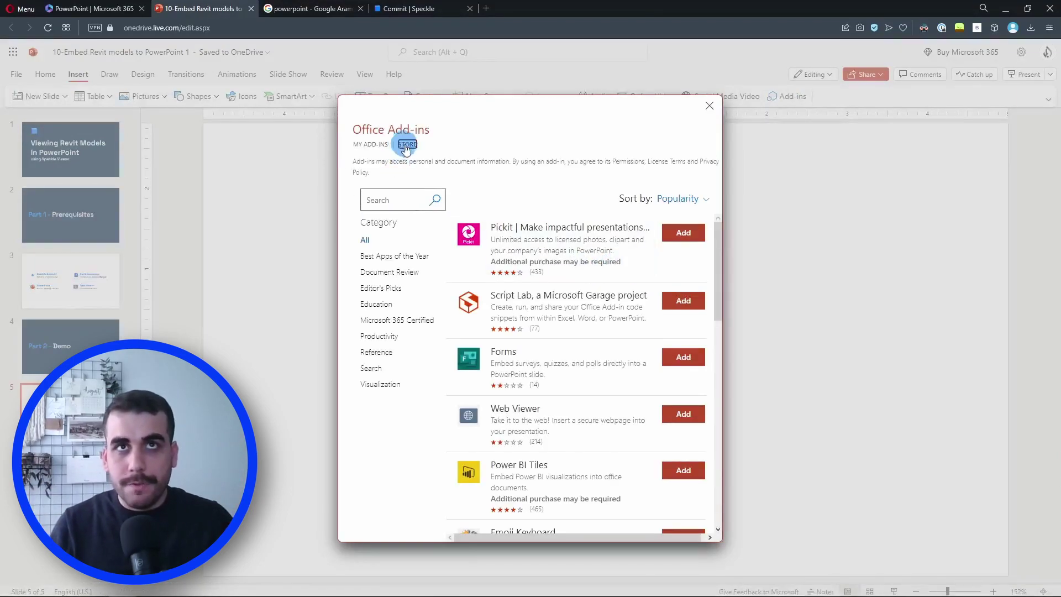
pyautogui.click(402, 205)
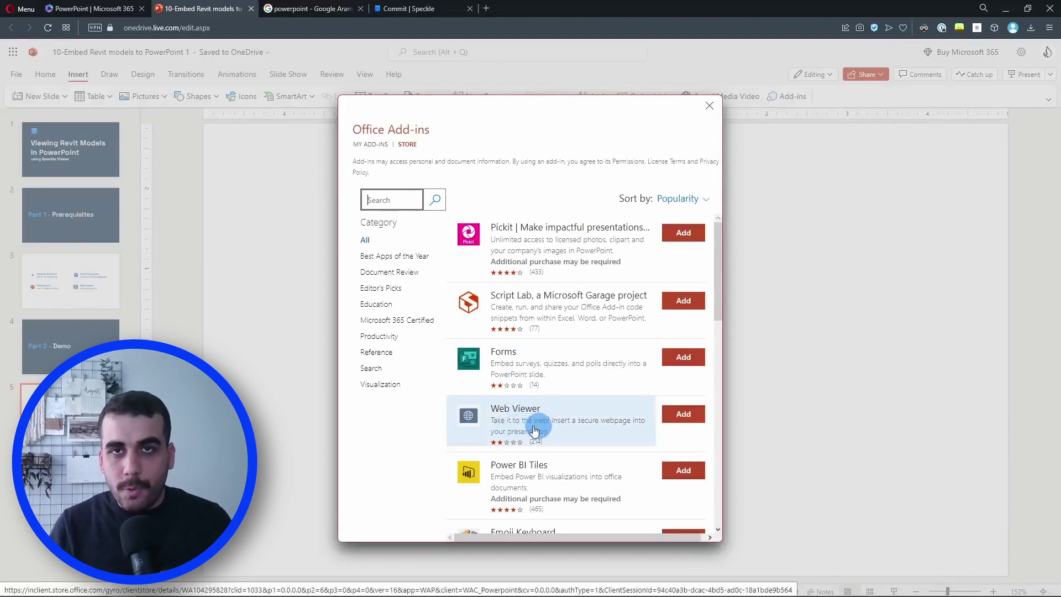
pyautogui.click(407, 200)
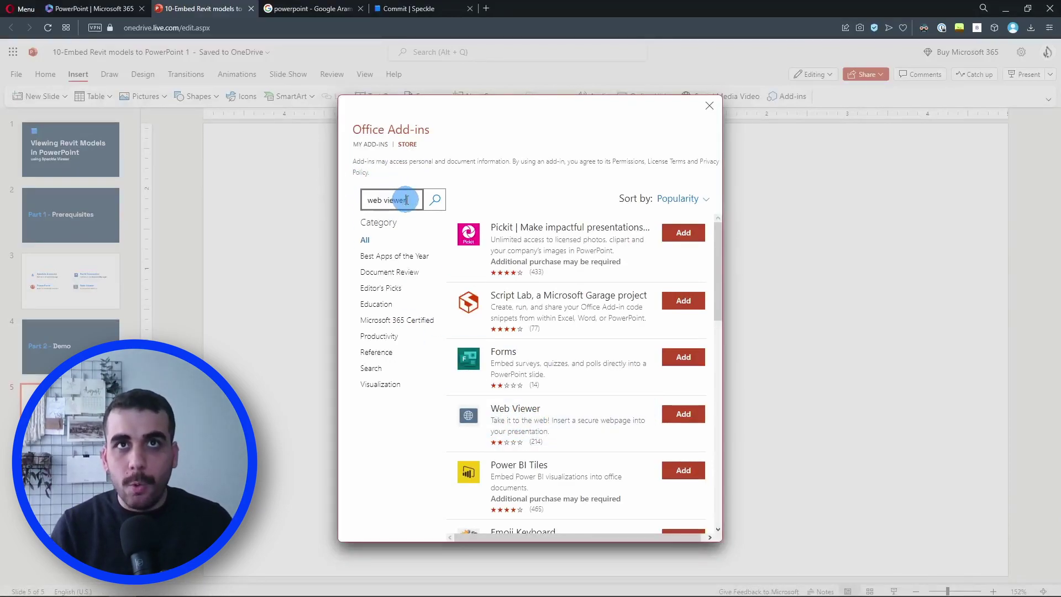
pyautogui.write('web viewer')
pyautogui.click(437, 200)
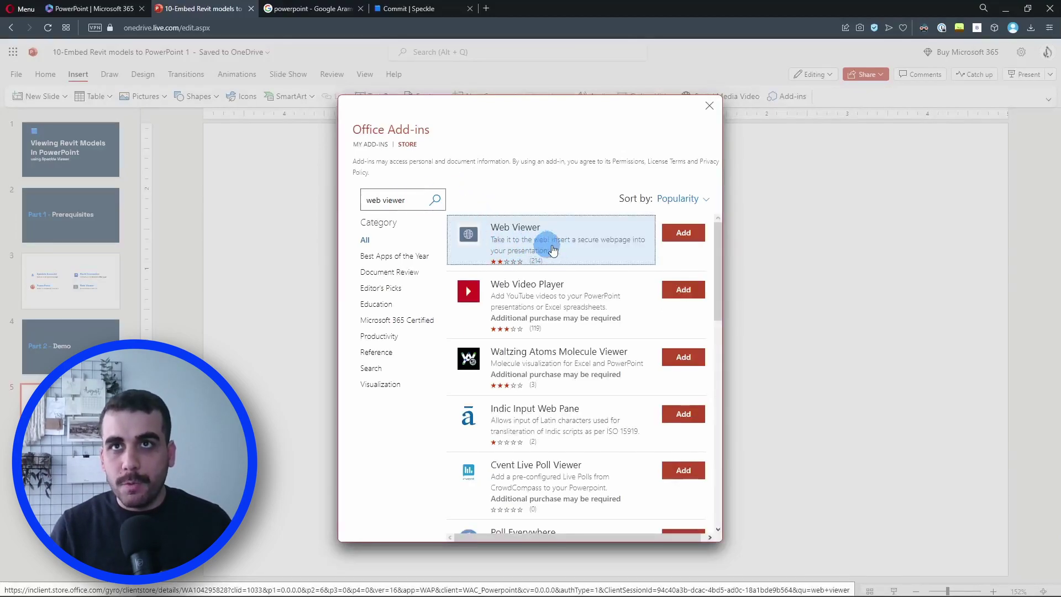
# - Add the Web Viewer add-in to slide 5, accepting its terms and conditions
pyautogui.click(686, 234)
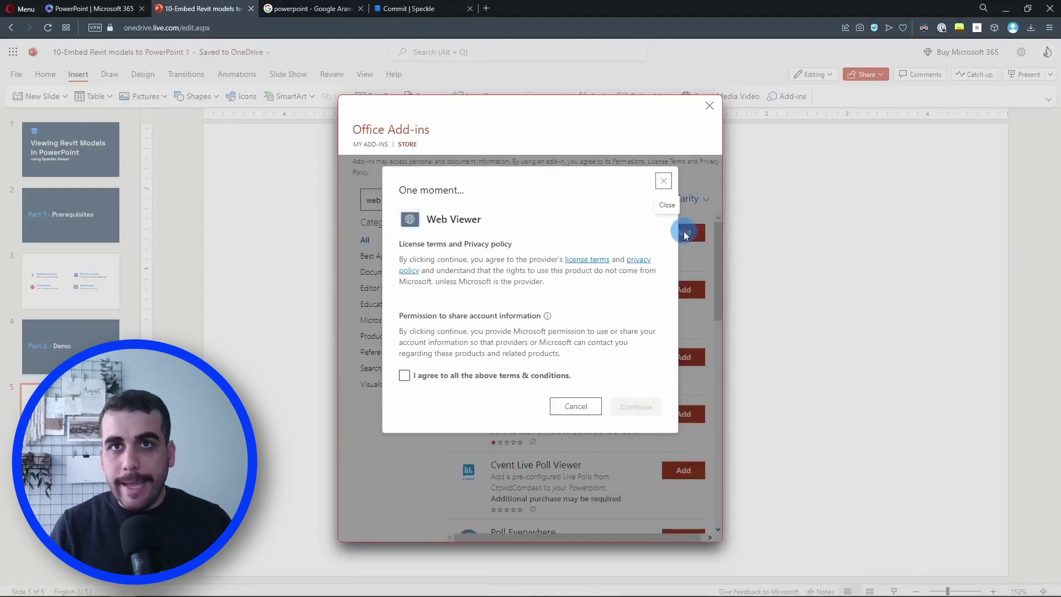
pyautogui.click(404, 375)
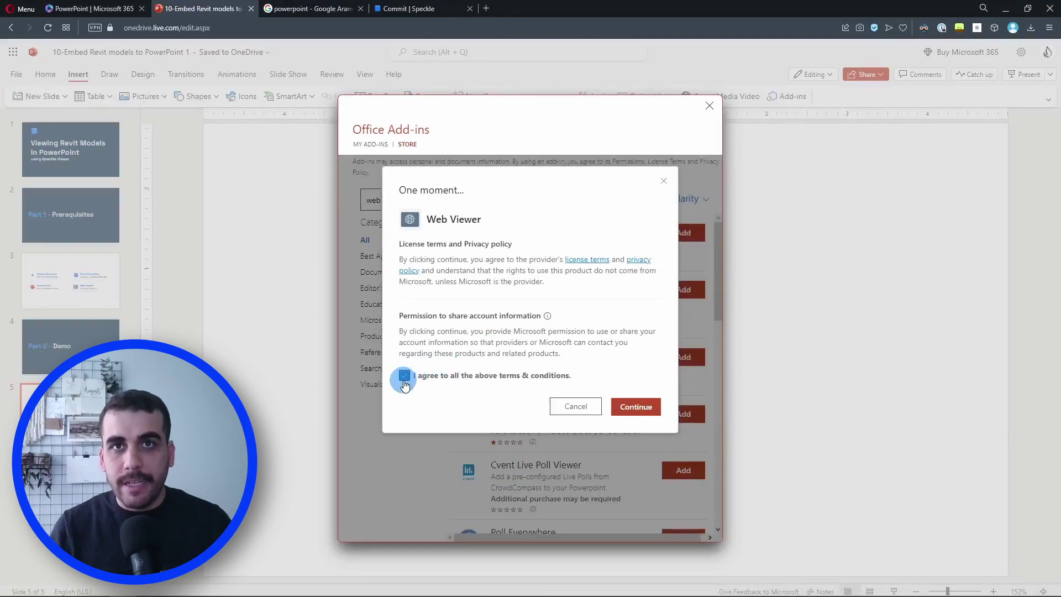
pyautogui.click(632, 403)
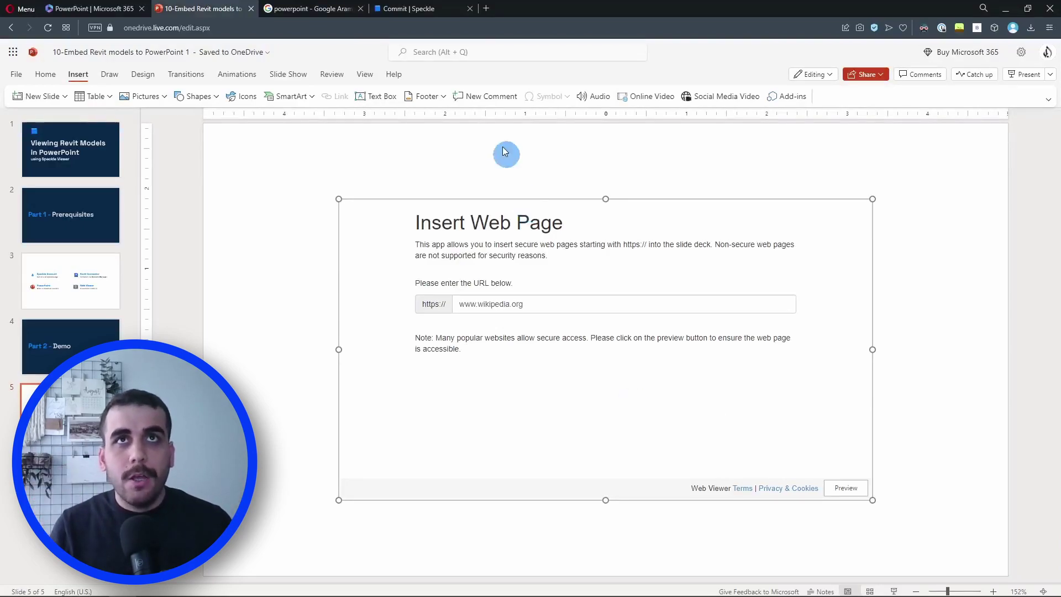
# - Close the Google tab and turn on Link Sharing in the commit's Share options
pyautogui.click(413, 8)
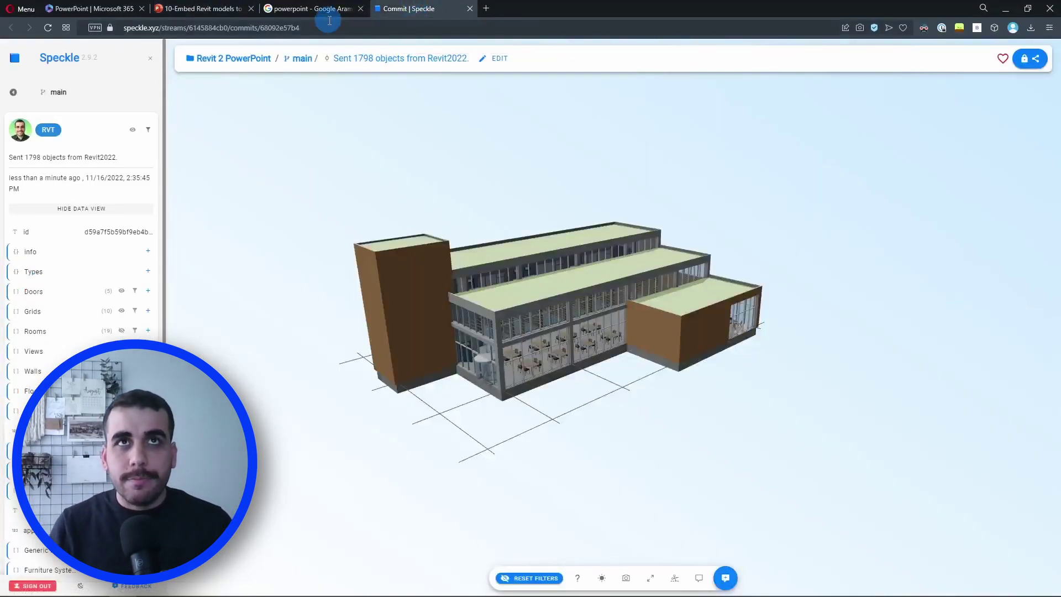
pyautogui.click(361, 8)
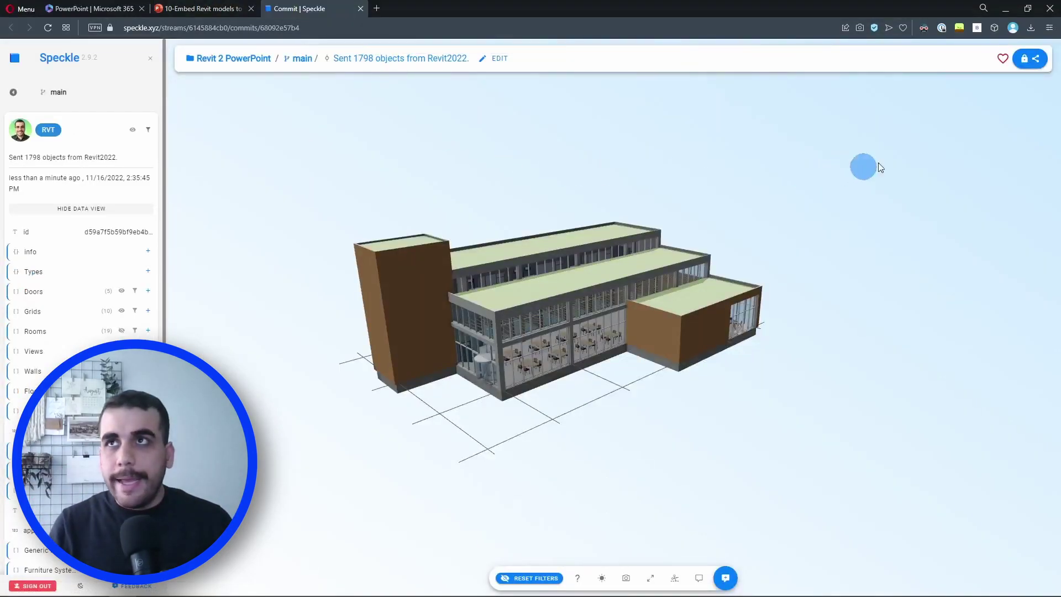
pyautogui.click(1035, 67)
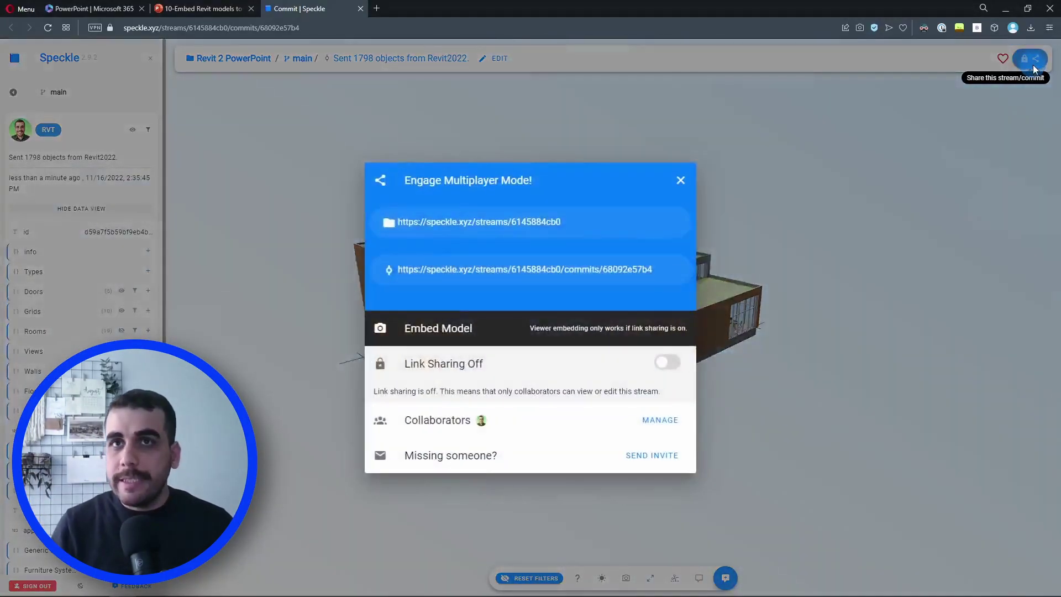
pyautogui.click(680, 330)
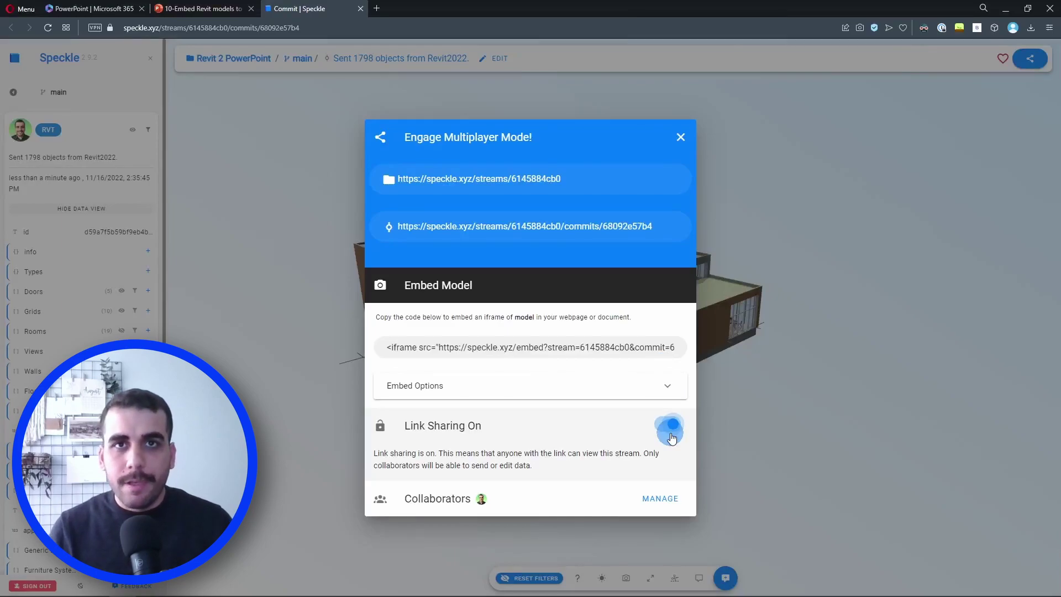
# - Set embed options with transparent background, hidden controls and automatic loading, then copy the iframe code
pyautogui.click(432, 386)
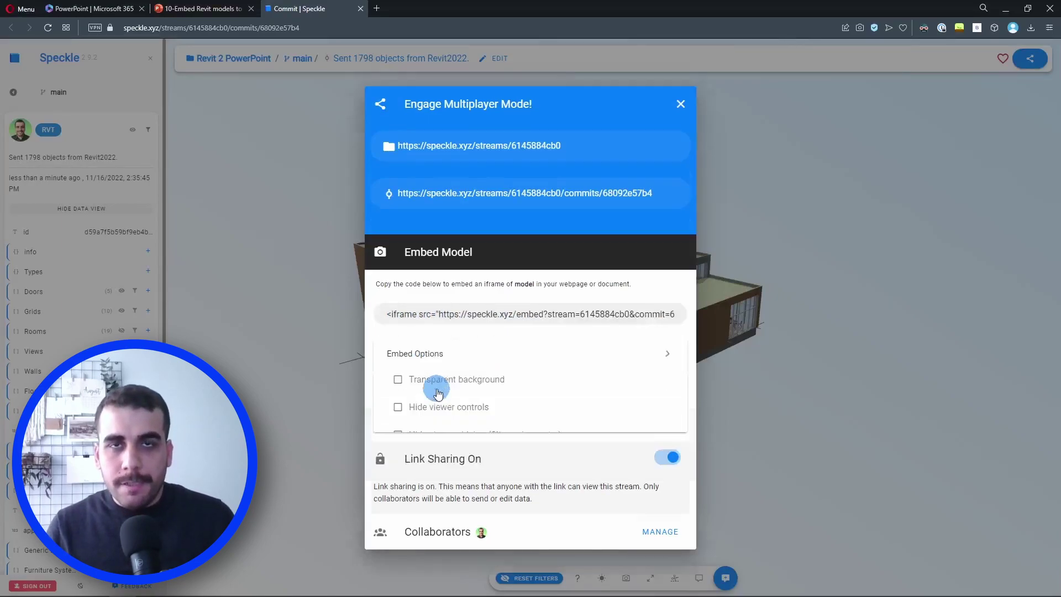
pyautogui.scroll(-3, 544, 326)
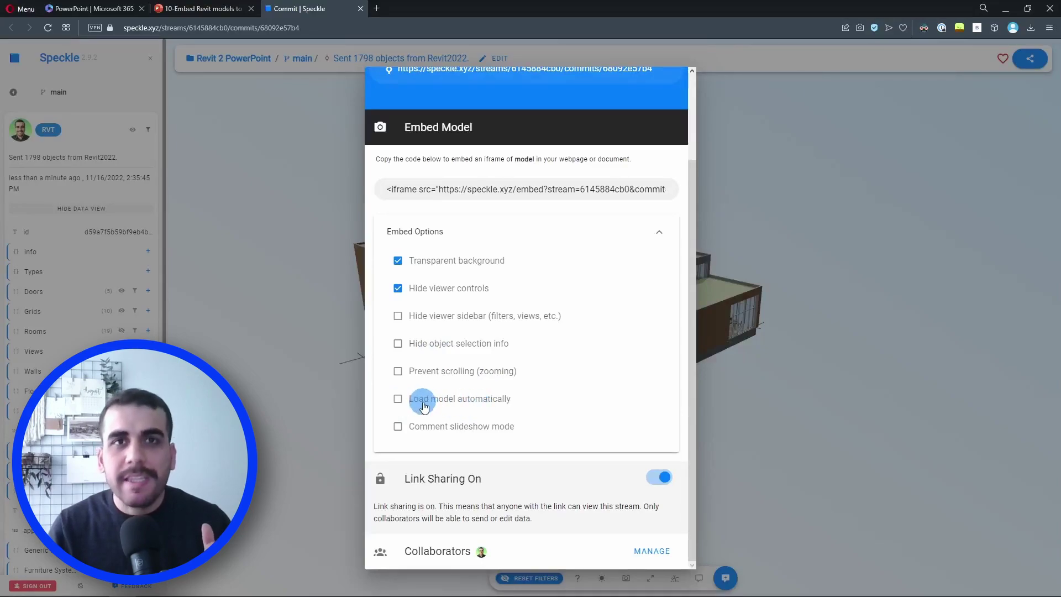
pyautogui.click(398, 399)
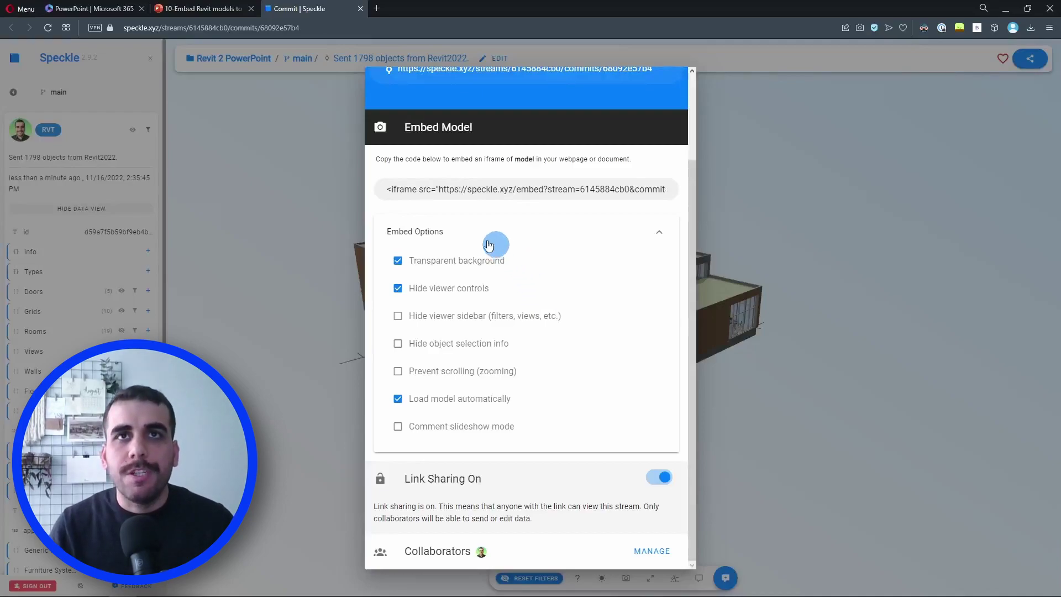
pyautogui.click(442, 189)
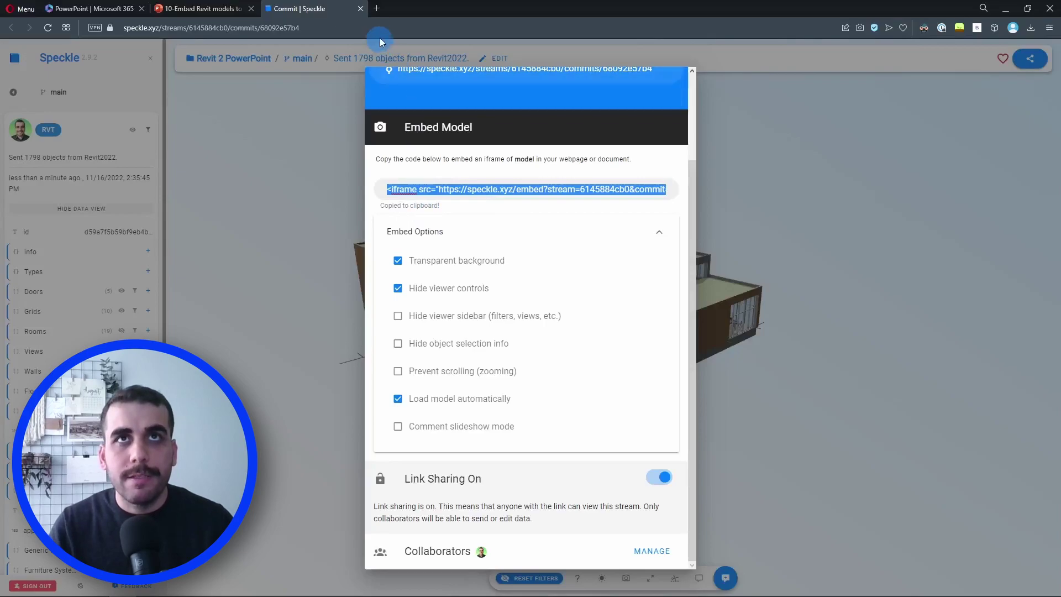
# - Paste the iframe code into a new tab's address bar and delete its trailing attributes
pyautogui.click(376, 8)
pyautogui.hotkey('ctrl', 'v')
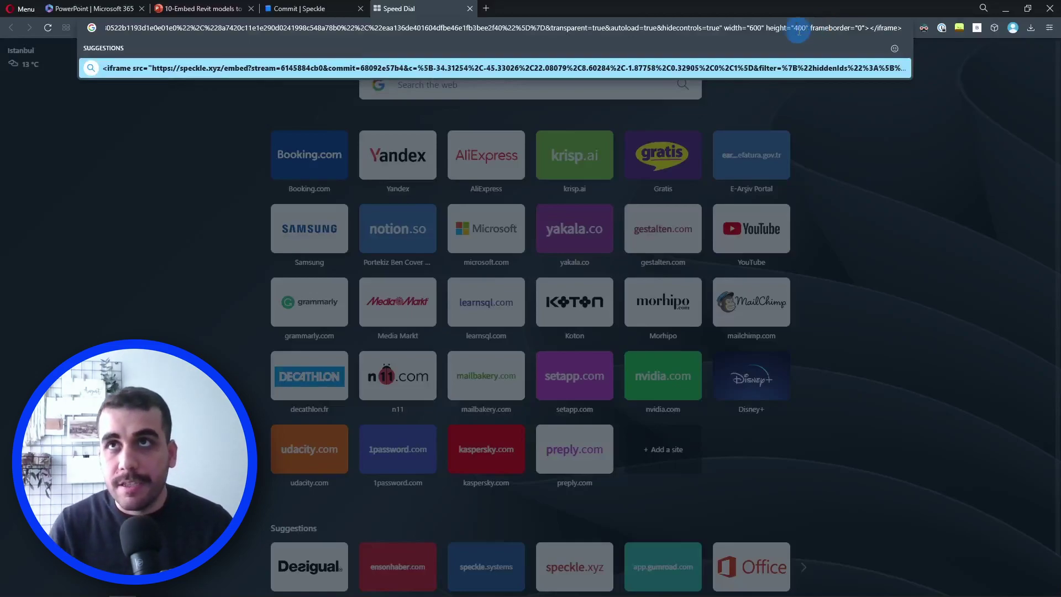
pyautogui.click(202, 8)
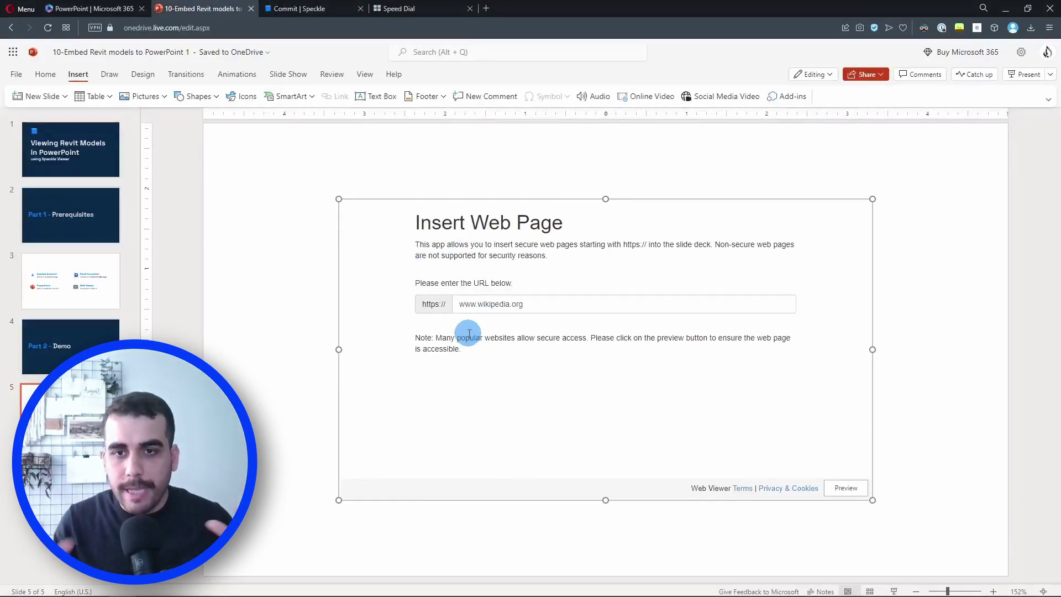
pyautogui.click(410, 8)
pyautogui.click(701, 25)
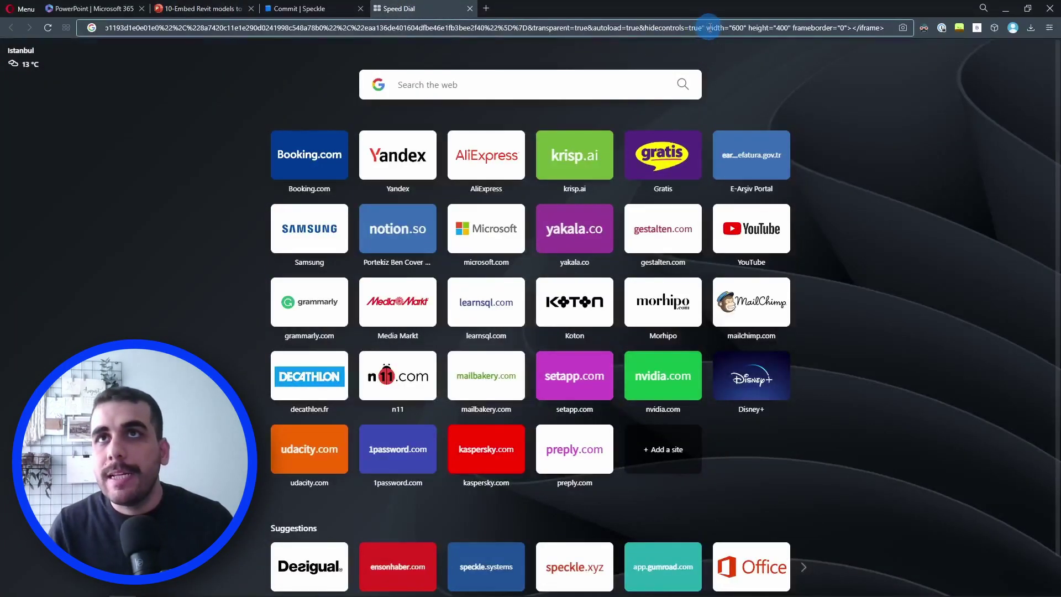
pyautogui.click(701, 28)
pyautogui.moveTo(706, 28); pyautogui.dragTo(893, 29)
pyautogui.press('BackSpace')
# - Strip the quotes and leading iframe tag, load the bare Speckle embed URL, and copy it
pyautogui.click(906, 28)
pyautogui.press('BackSpace')
pyautogui.press('Home')
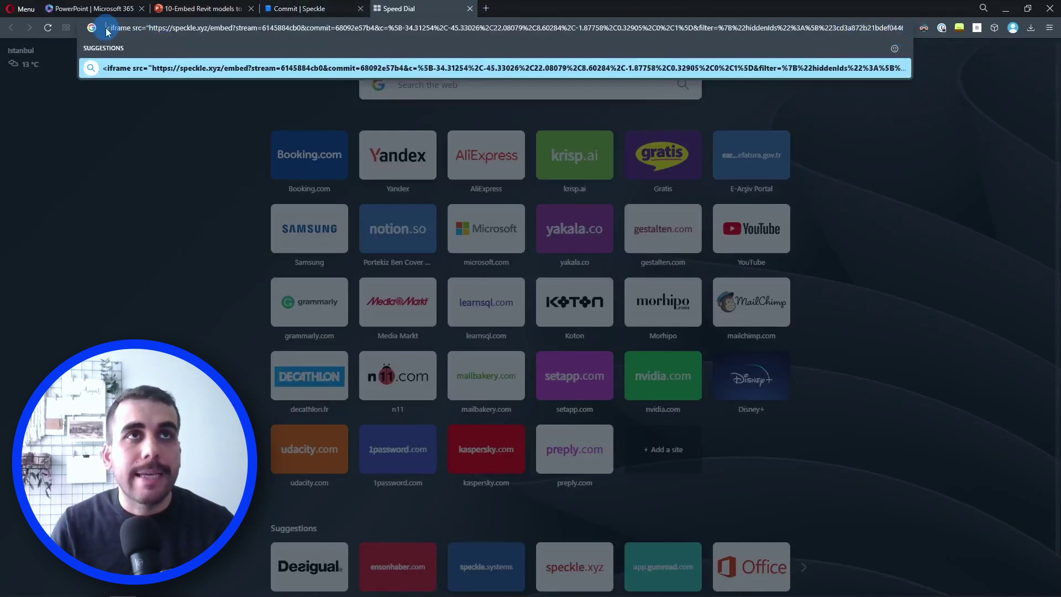
pyautogui.moveTo(107, 30); pyautogui.dragTo(134, 35)
pyautogui.press('BackSpace')
pyautogui.press('BackSpace')
pyautogui.press('Delete')
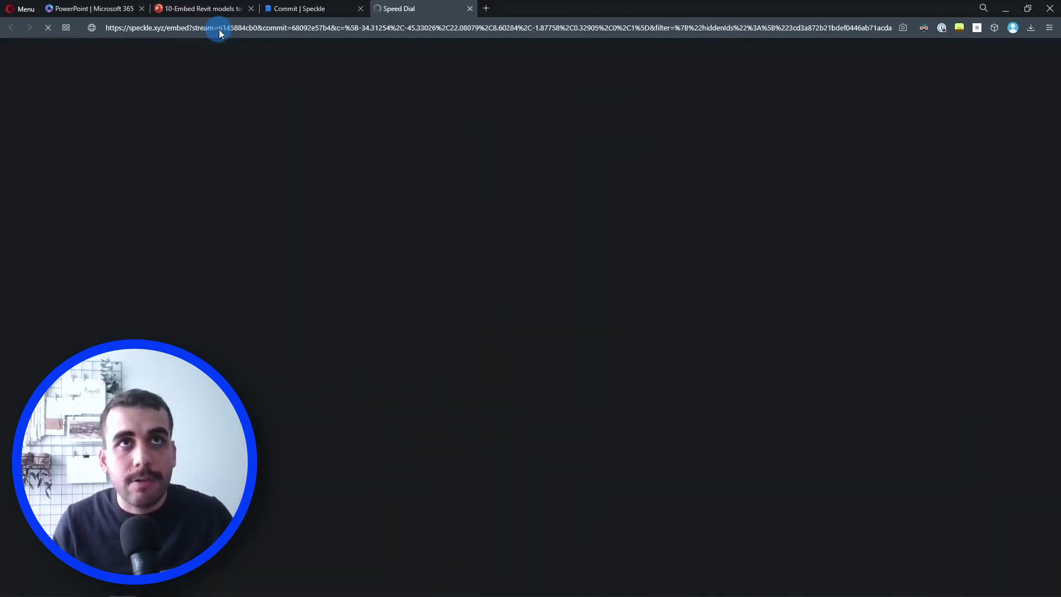
pyautogui.press('Return')
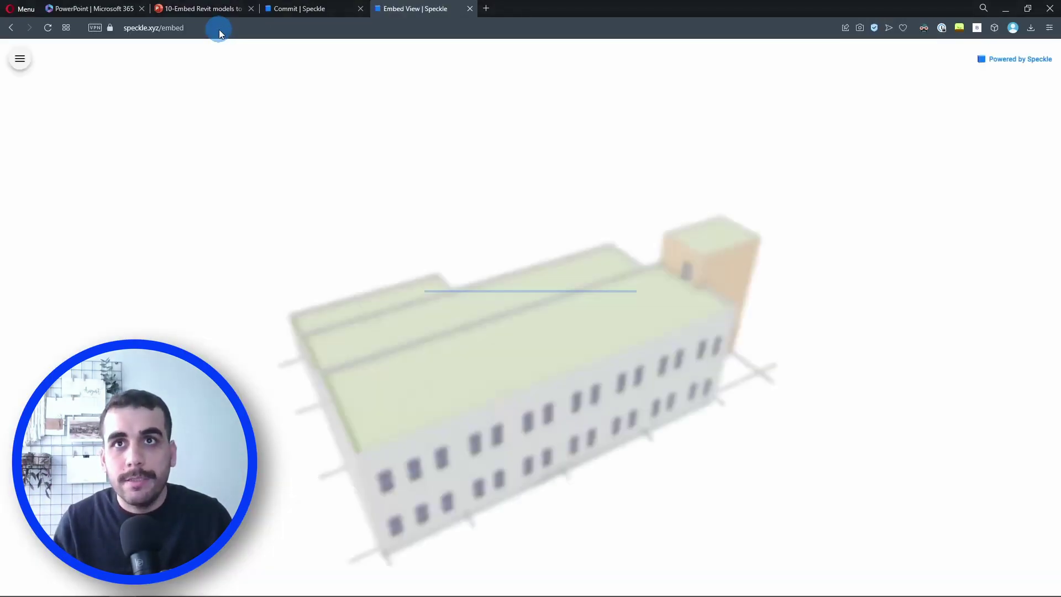
pyautogui.click(219, 29)
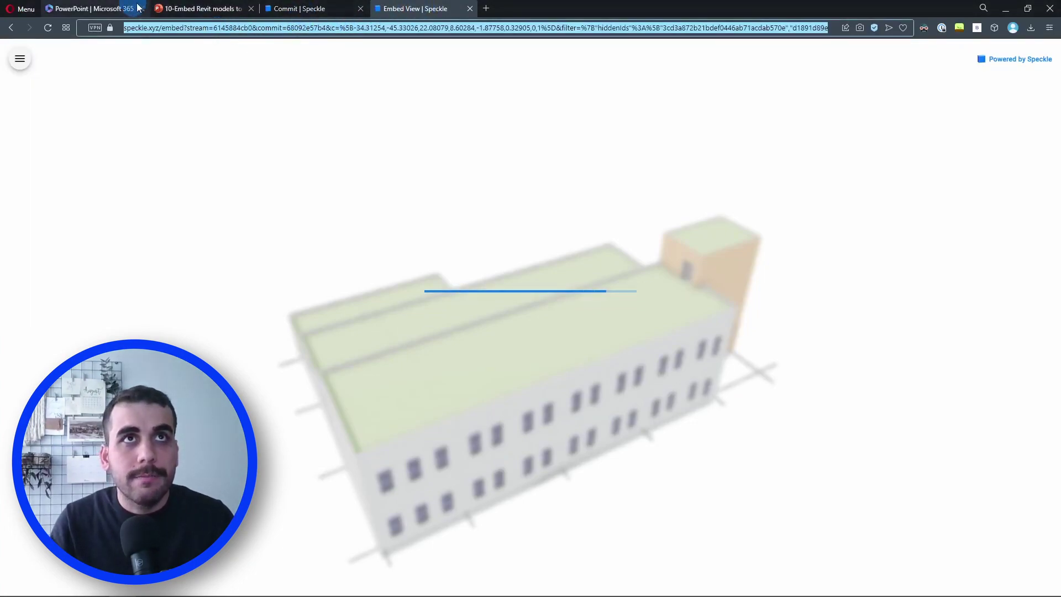
pyautogui.click(202, 9)
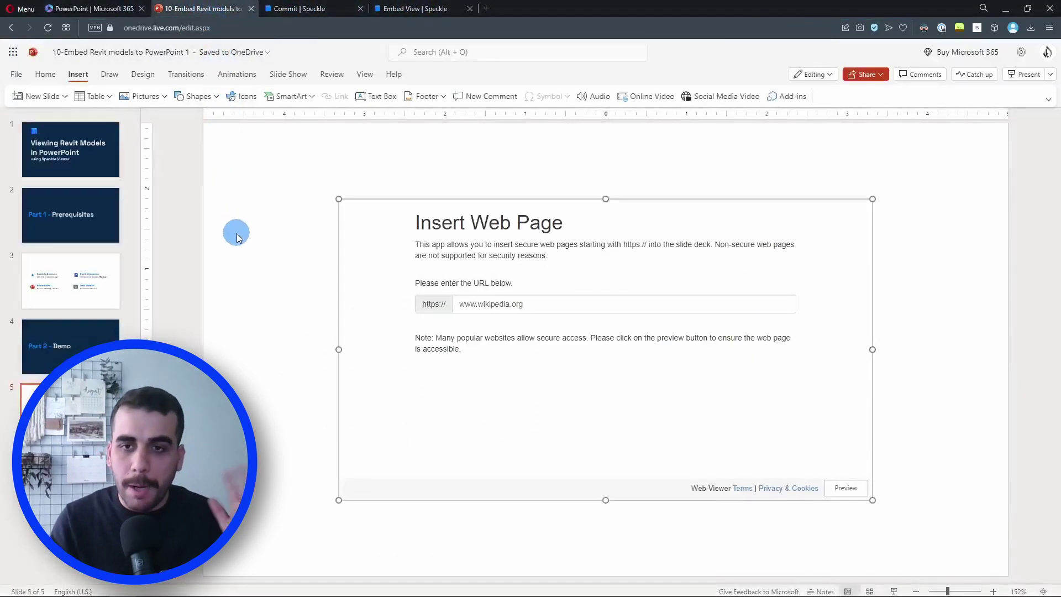
pyautogui.tripleClick(514, 310)
pyautogui.hotkey('ctrl', 'v')
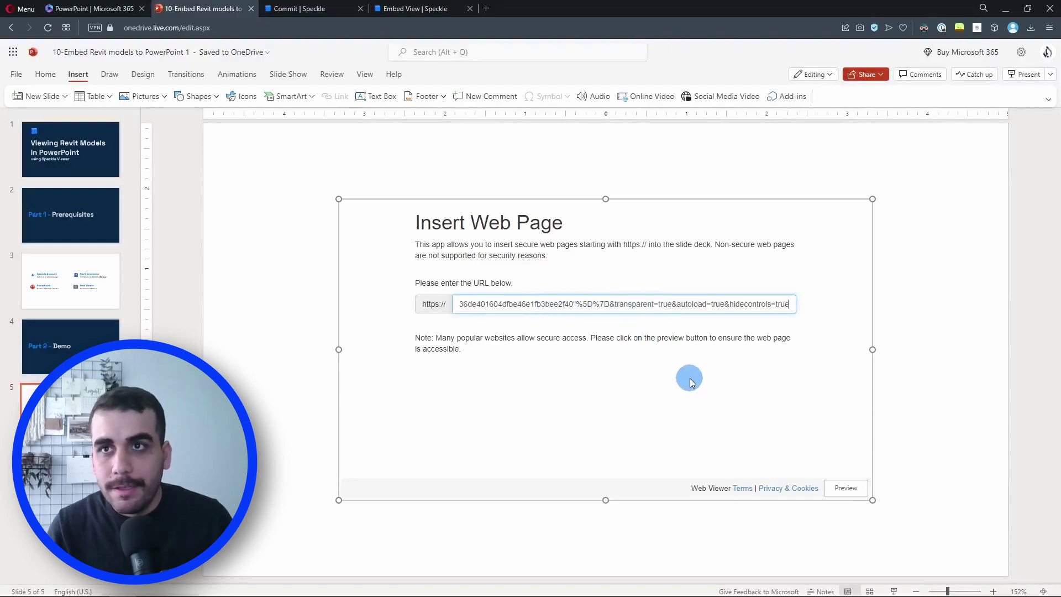
pyautogui.click(846, 488)
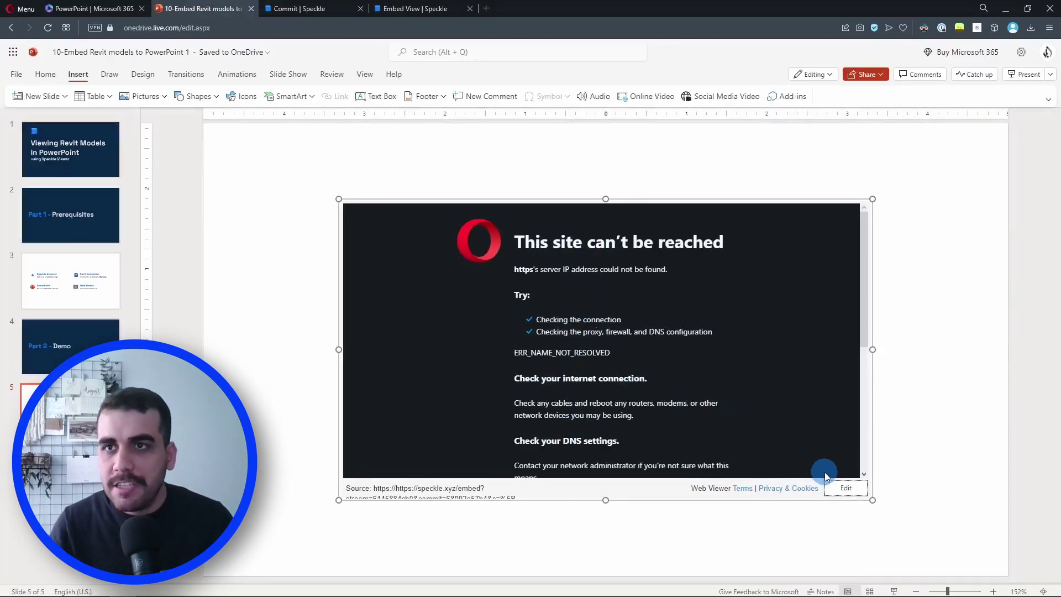
pyautogui.click(846, 487)
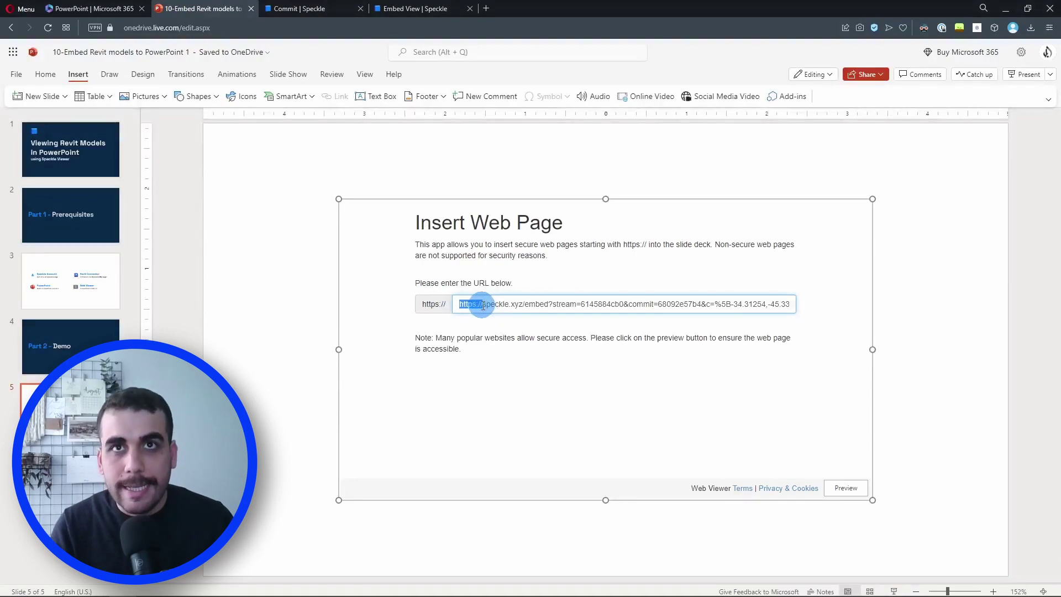
pyautogui.press('BackSpace')
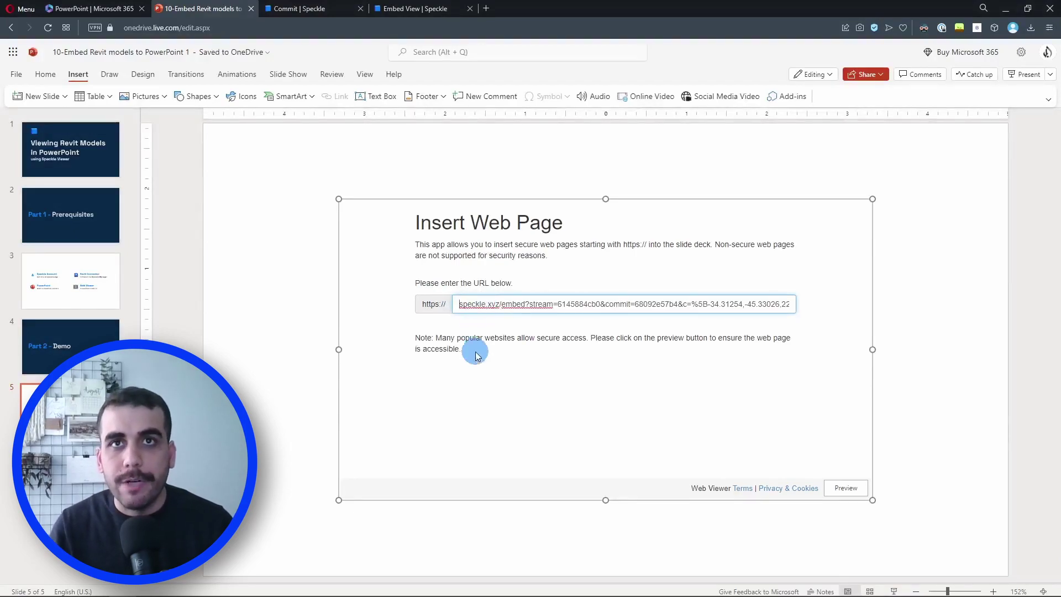
pyautogui.click(504, 372)
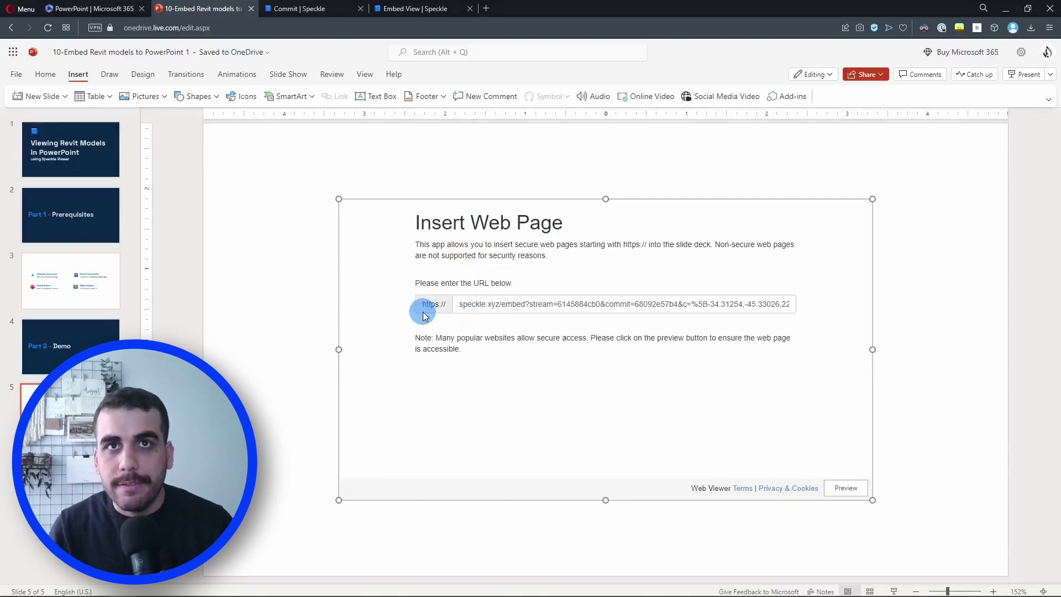
# - Preview the corrected embed and orbit and zoom to a lower, frontal view of the building
pyautogui.click(848, 489)
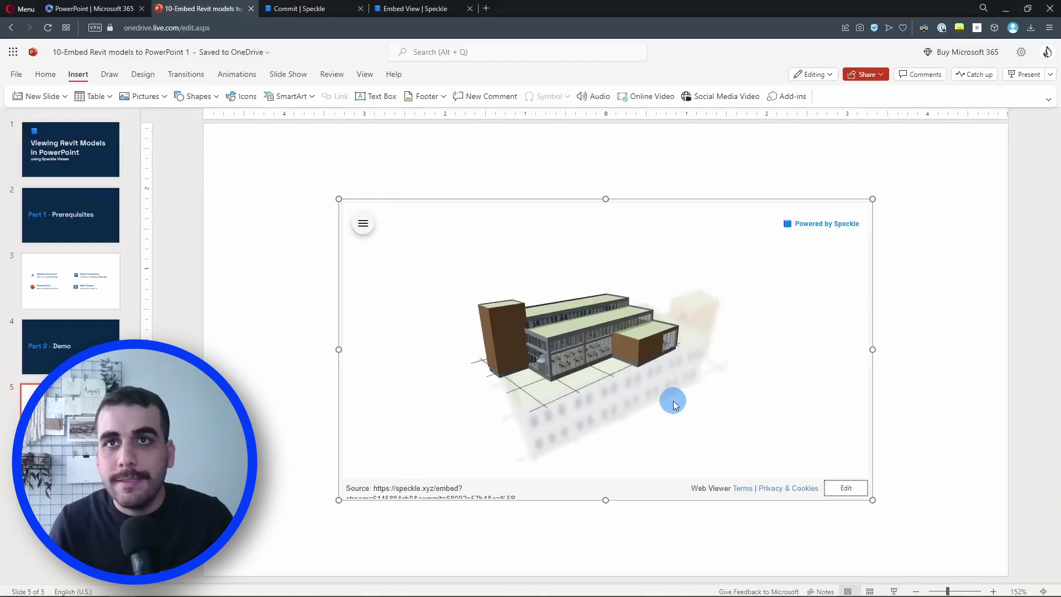
pyautogui.moveTo(656, 387); pyautogui.dragTo(558, 339)
pyautogui.scroll(5, 580, 403)
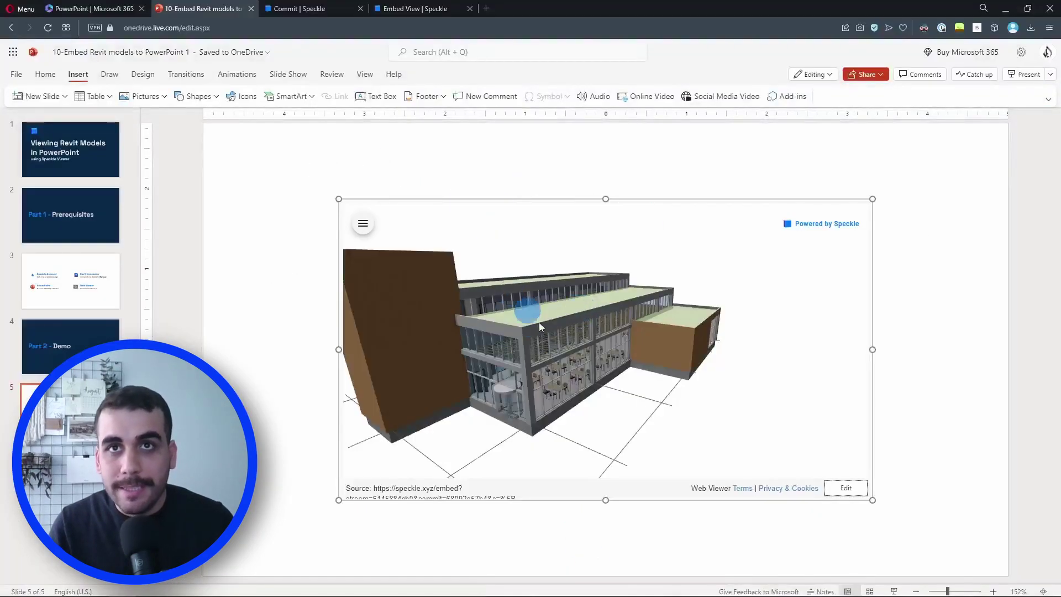
pyautogui.moveTo(540, 326); pyautogui.dragTo(568, 339)
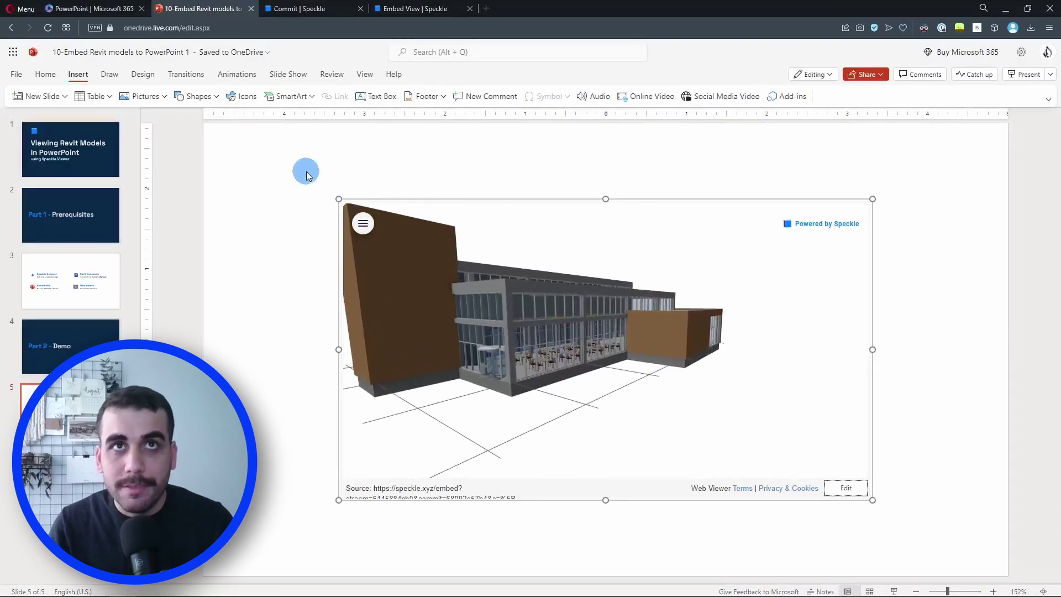
# - Stretch the embed across most of the slide and orbit to show the roofs
pyautogui.moveTo(338, 199); pyautogui.dragTo(236, 149)
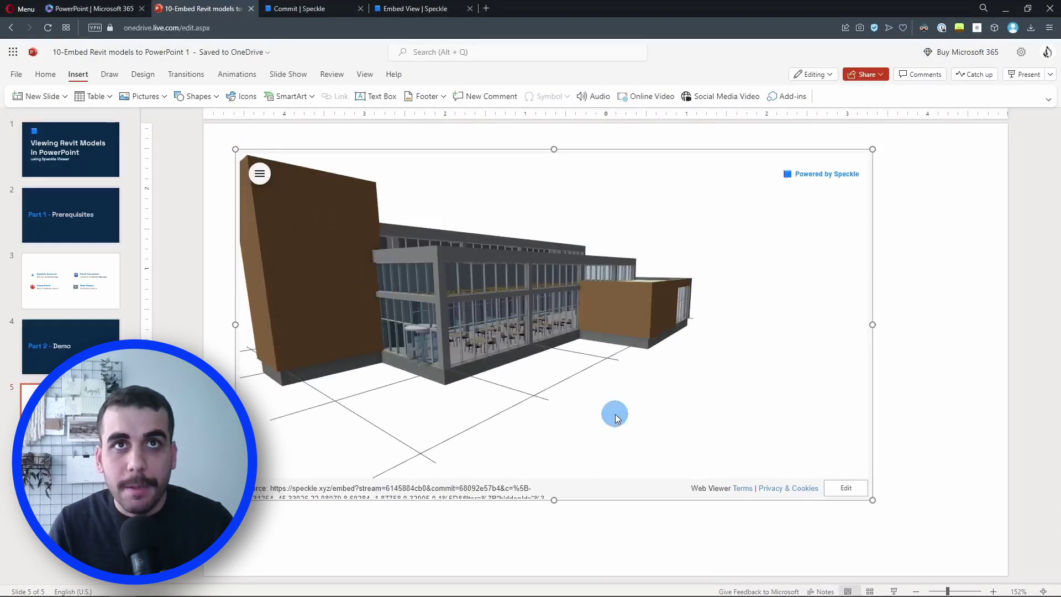
pyautogui.moveTo(873, 499); pyautogui.dragTo(966, 536)
pyautogui.click(243, 138)
pyautogui.moveTo(430, 303); pyautogui.dragTo(482, 306)
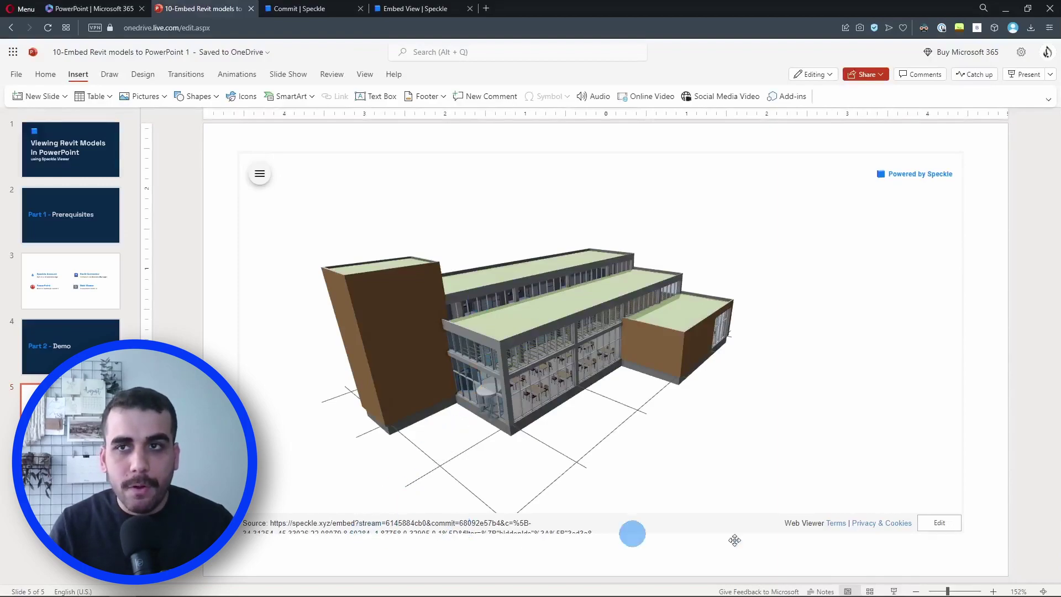
# - Reopen the embed's web address and highlight the speckle.xyz domain and stream id
pyautogui.click(934, 525)
pyautogui.click(421, 243)
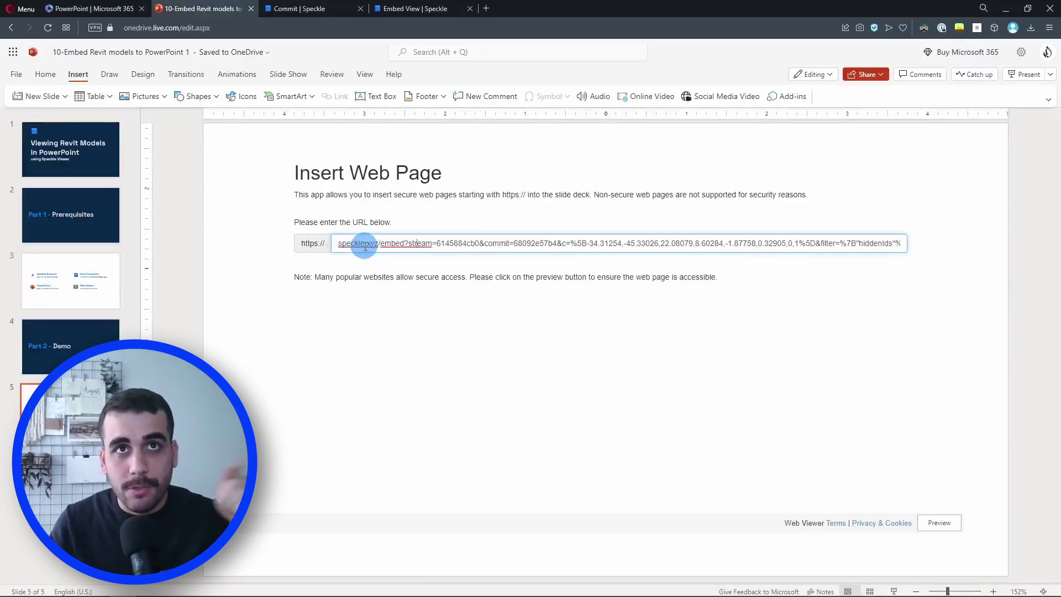
pyautogui.moveTo(335, 244); pyautogui.dragTo(559, 244)
pyautogui.click(412, 244)
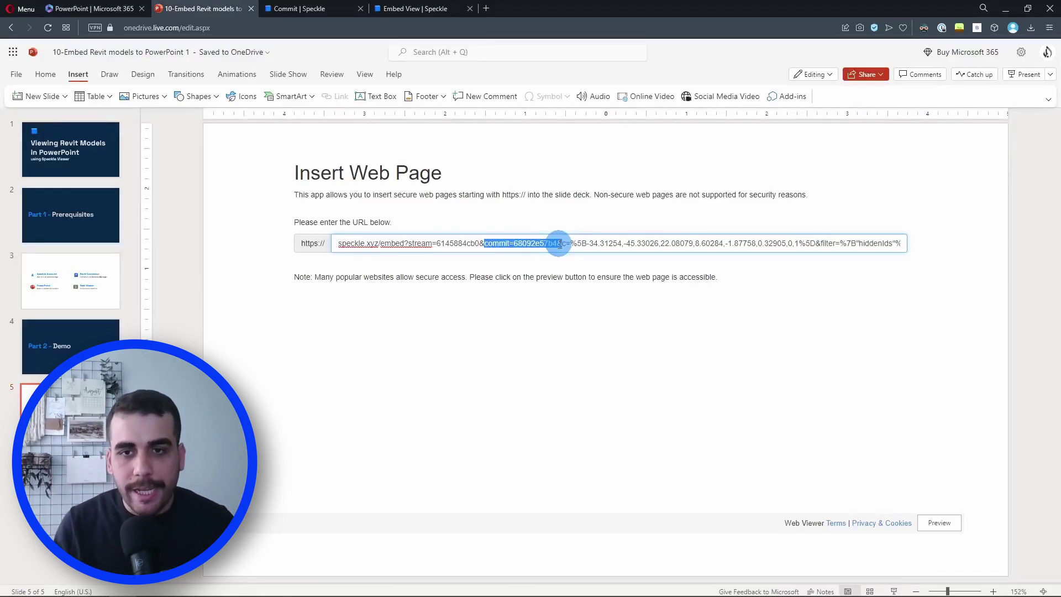
# - Open the Dış Kaplama material in the tall timber wall's type structure
pyautogui.click(517, 586)
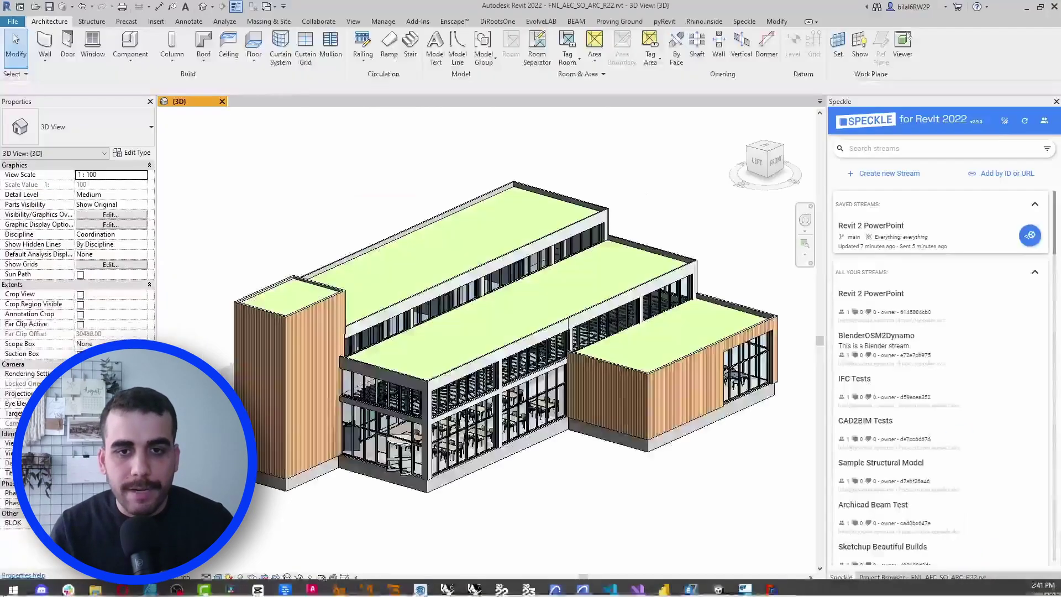
pyautogui.click(308, 343)
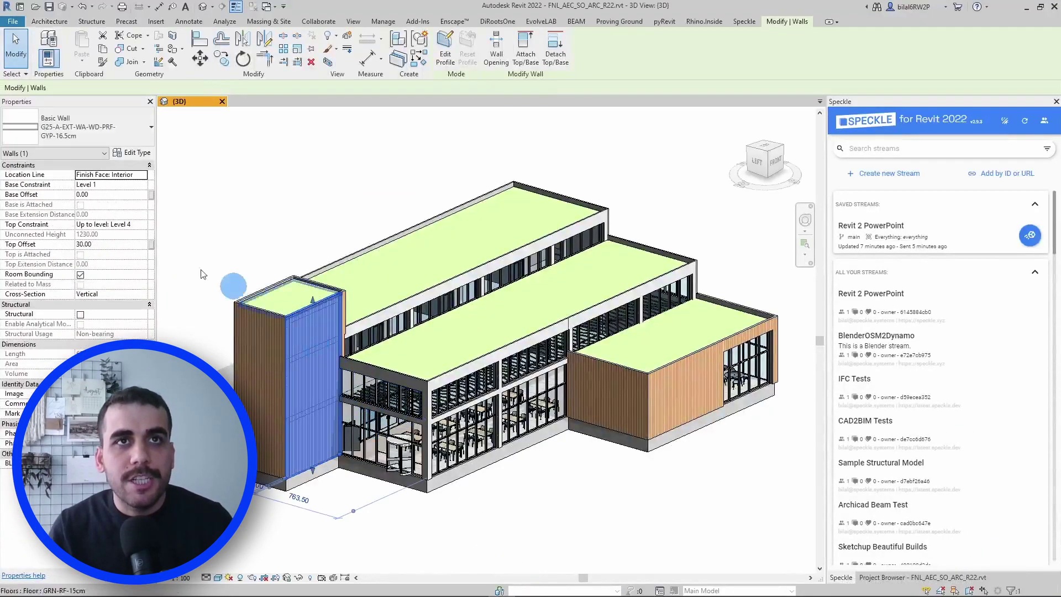
pyautogui.click(146, 163)
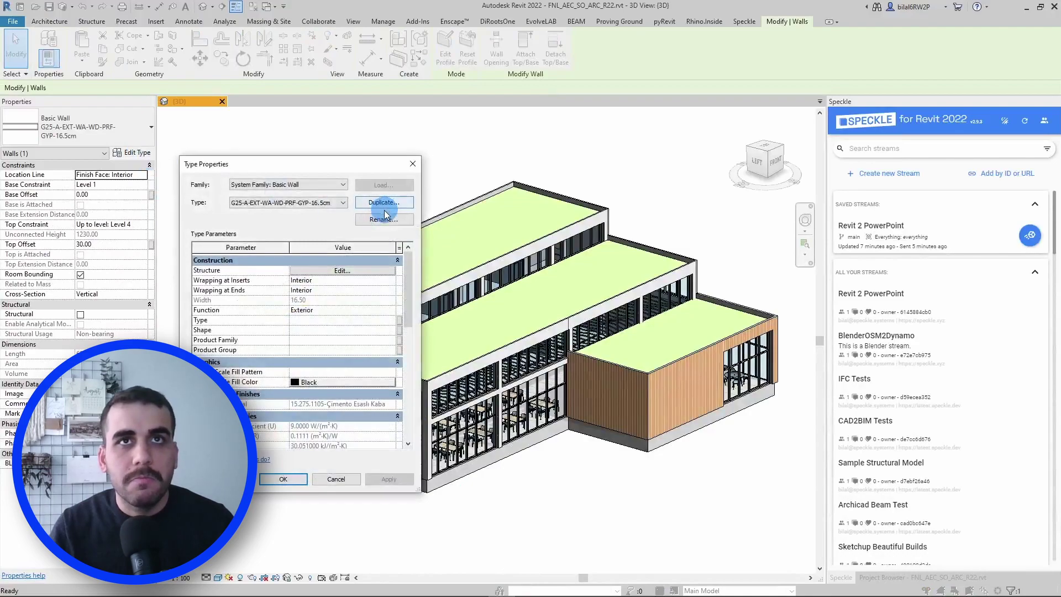
pyautogui.click(356, 270)
pyautogui.click(286, 269)
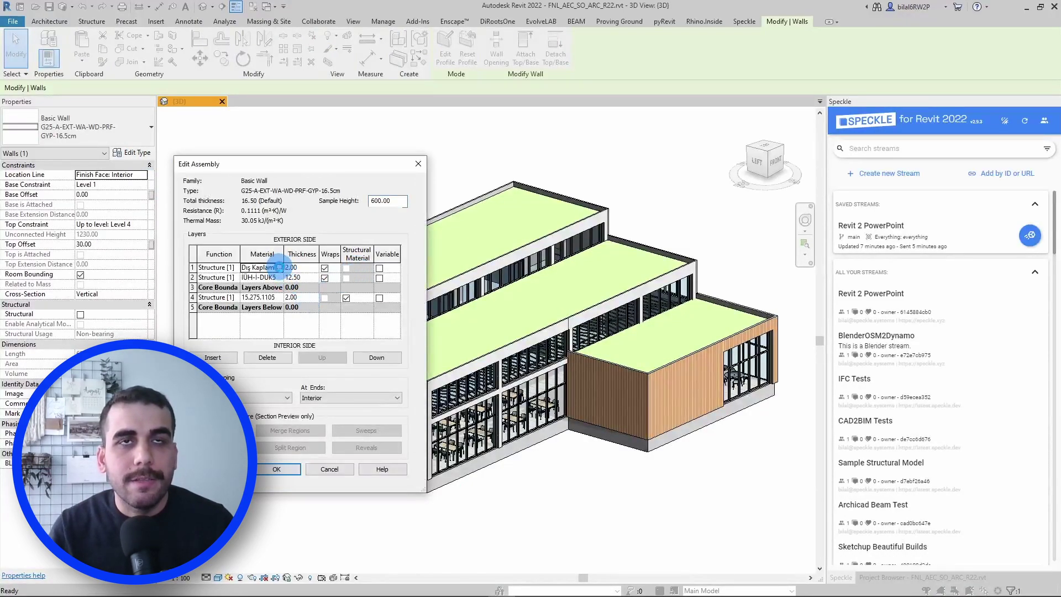
pyautogui.click(279, 267)
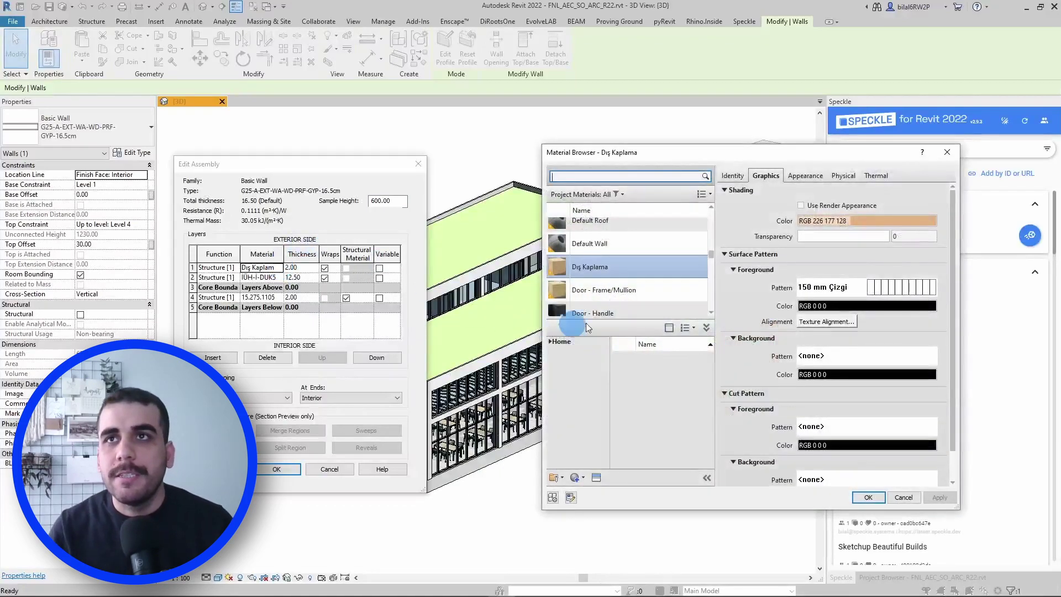
# - Set Dış Kaplama shading colour to RGB 255-100-100, apply it, and send to Speckle
pyautogui.click(835, 222)
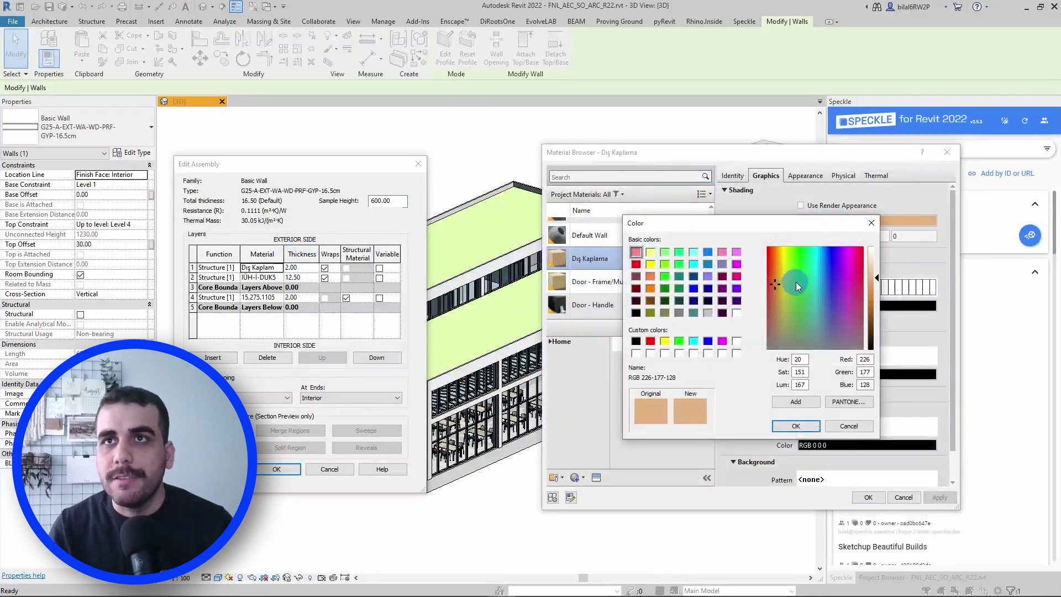
pyautogui.click(770, 249)
pyautogui.click(796, 426)
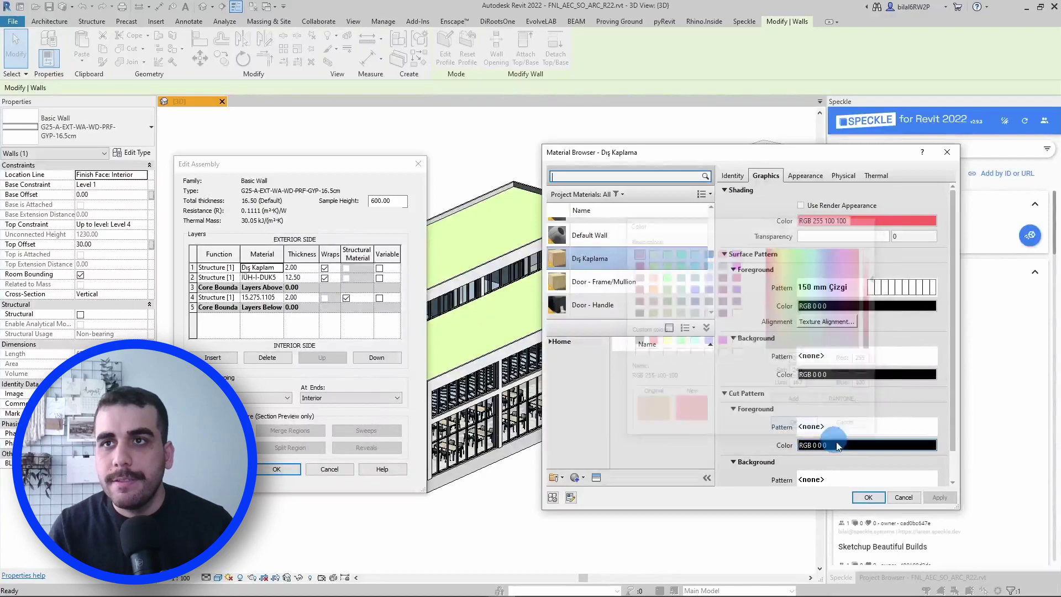
pyautogui.click(868, 496)
pyautogui.click(276, 469)
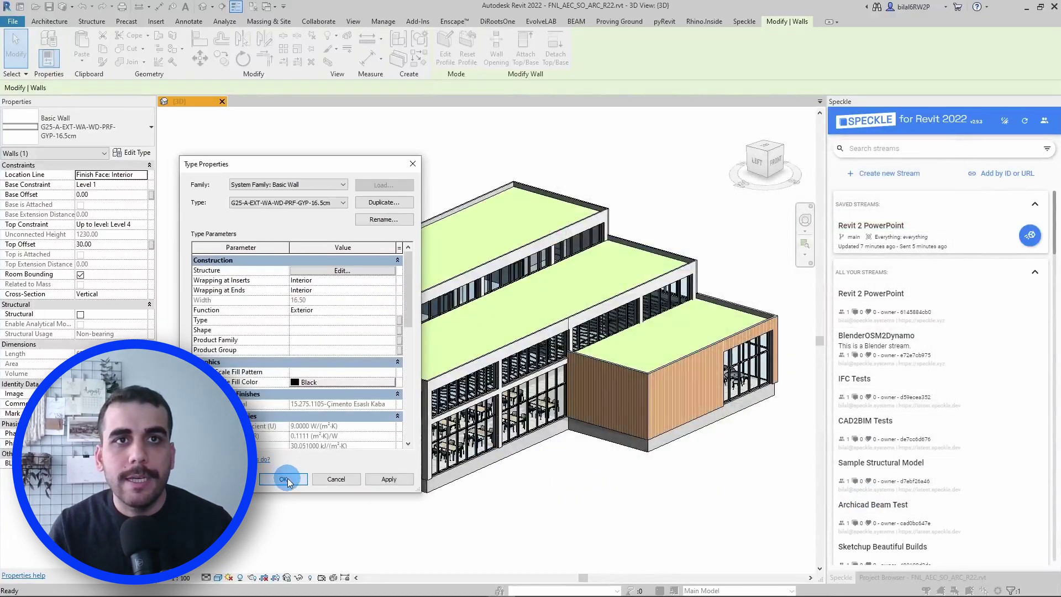
pyautogui.click(283, 478)
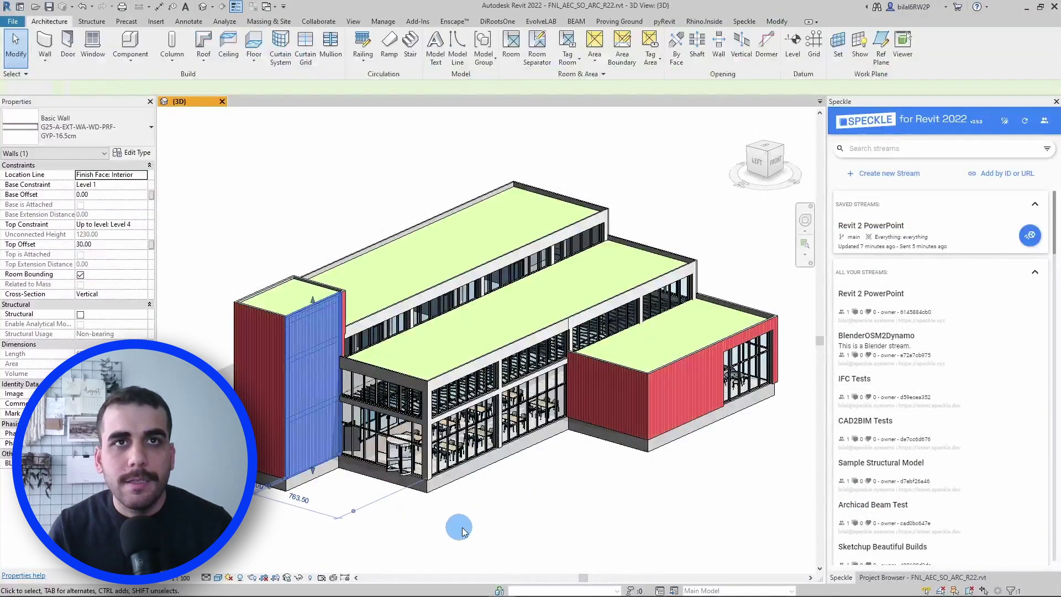
pyautogui.press('Escape')
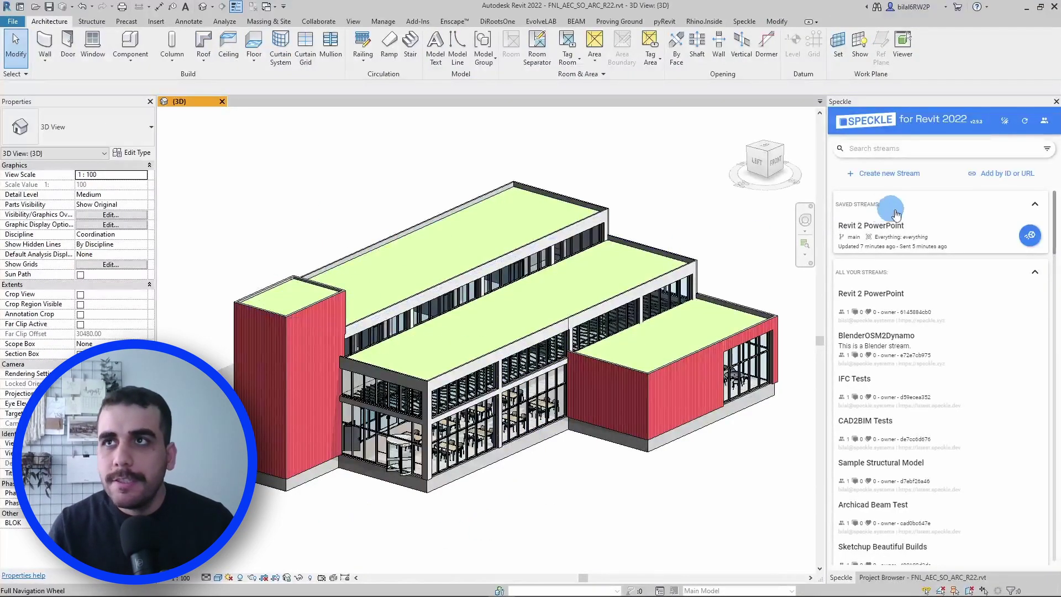
pyautogui.click(1031, 237)
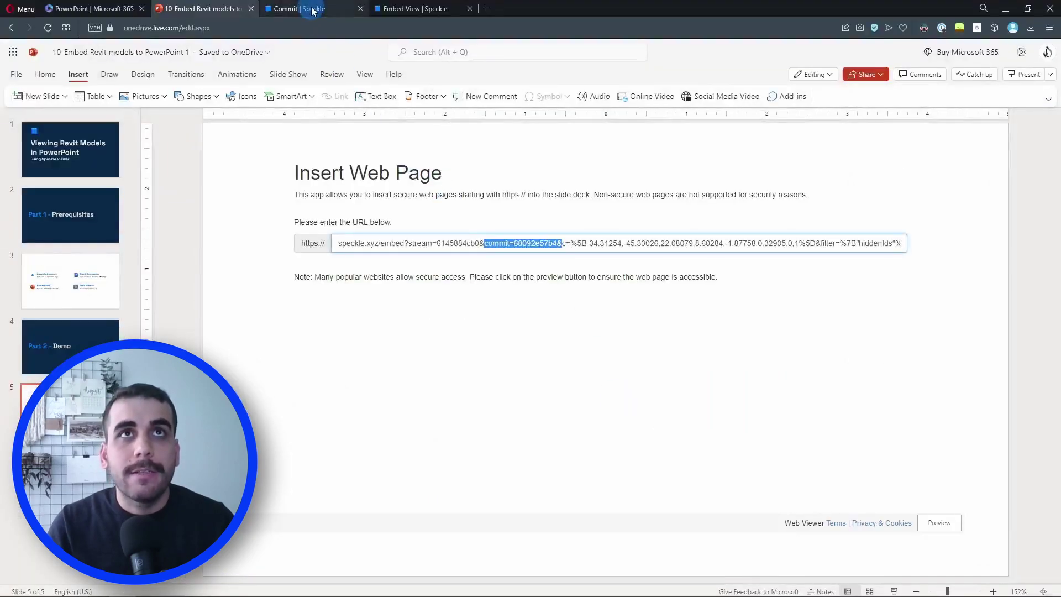
# - Close the embed code window and view the main branch's commit list in Speckle
pyautogui.click(280, 8)
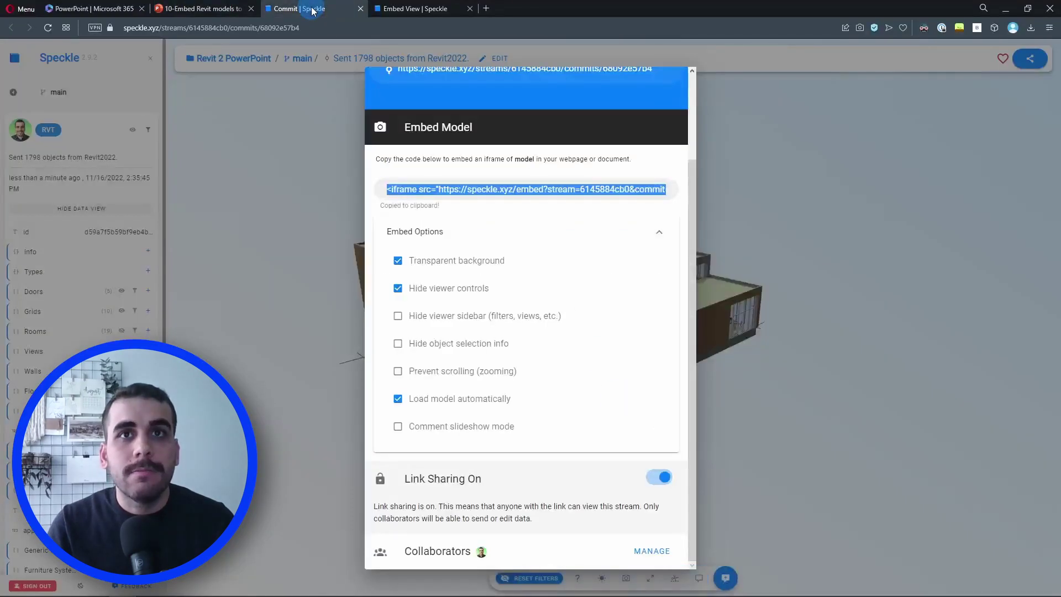
pyautogui.click(313, 159)
pyautogui.click(70, 97)
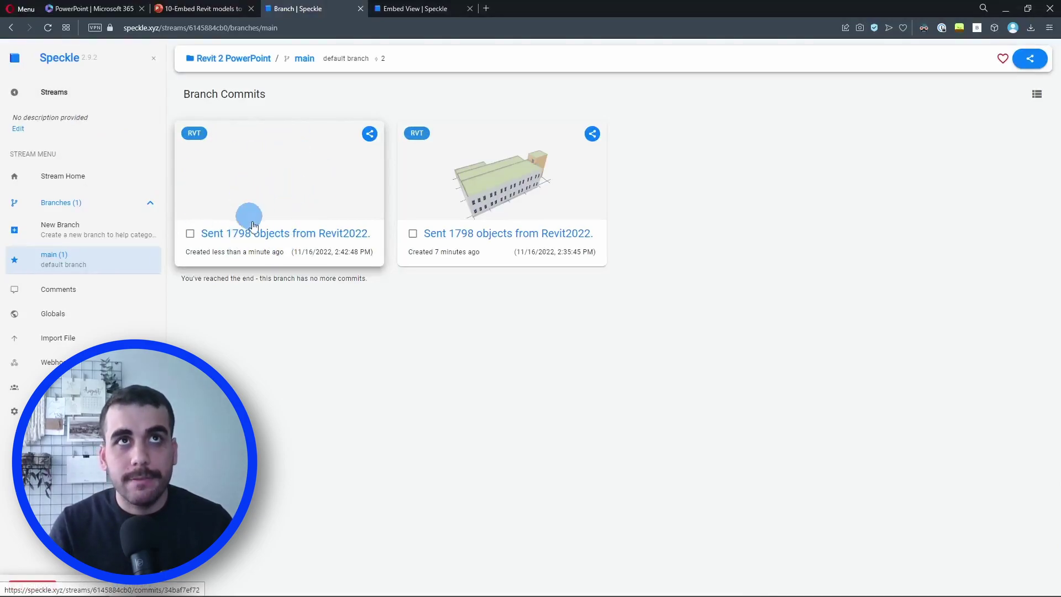
# - Preview the embedded viewer, close the Embed View page, and return to the slide
pyautogui.click(200, 8)
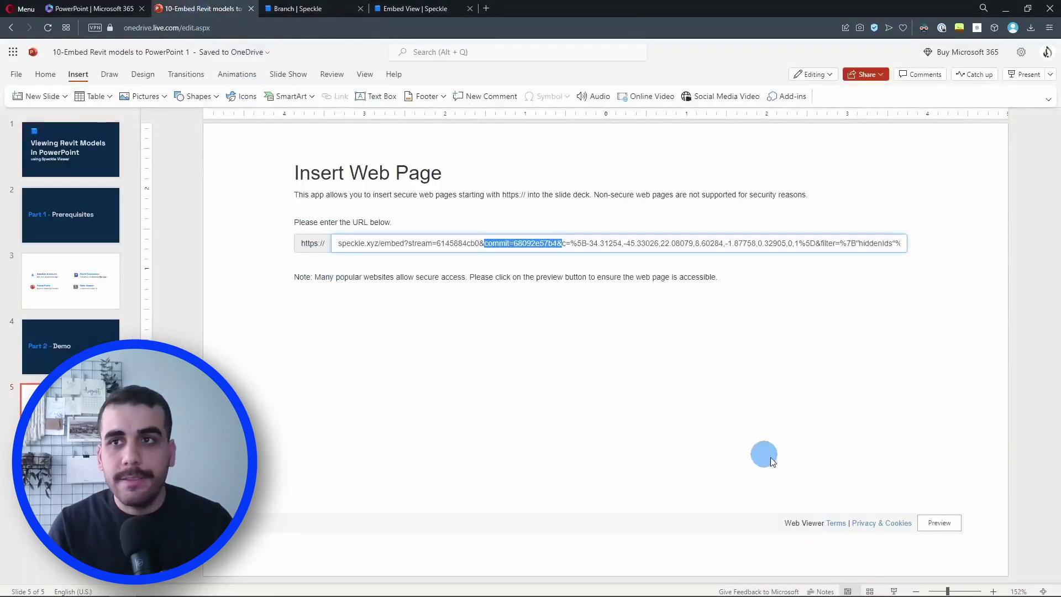
pyautogui.click(940, 523)
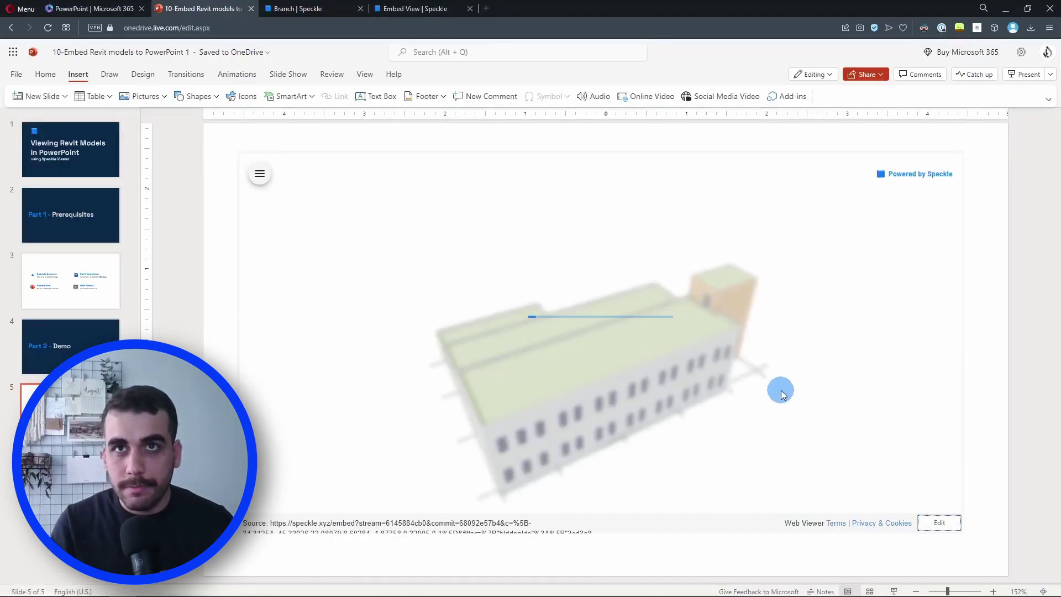
pyautogui.click(409, 10)
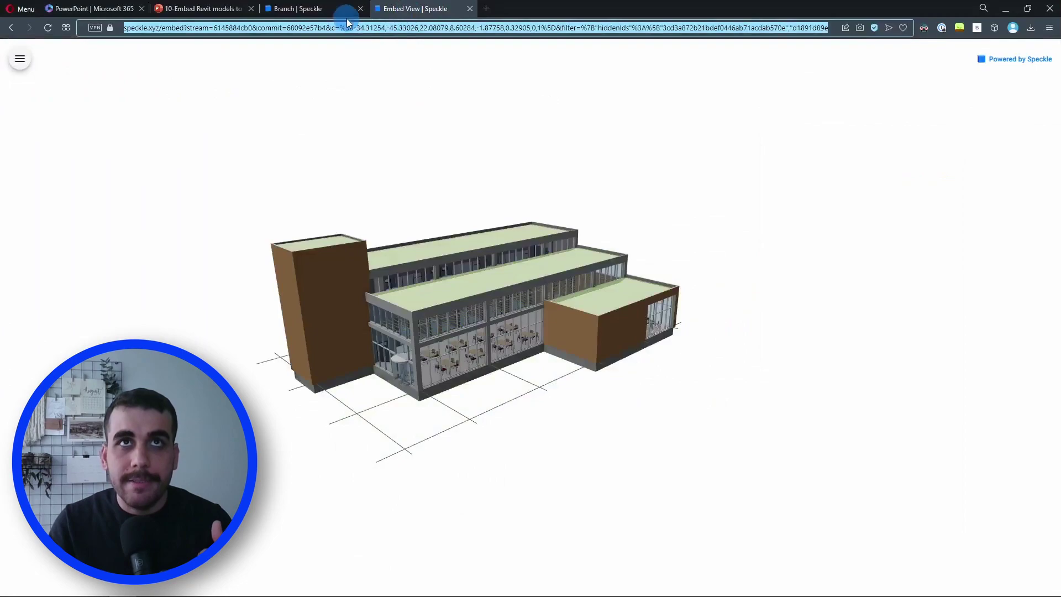
pyautogui.click(344, 9)
pyautogui.middleClick(404, 10)
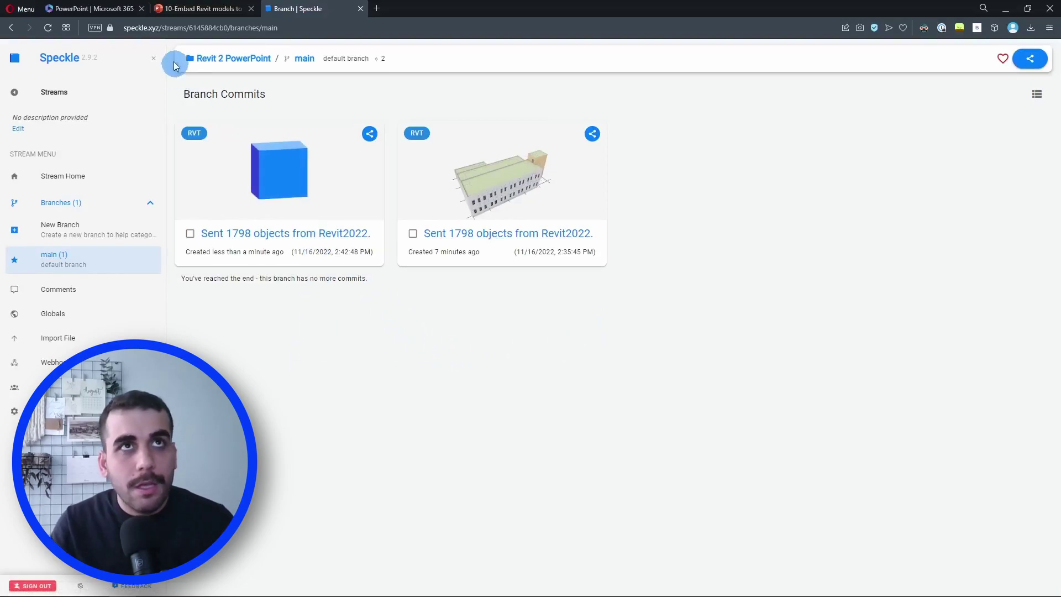
pyautogui.click(202, 8)
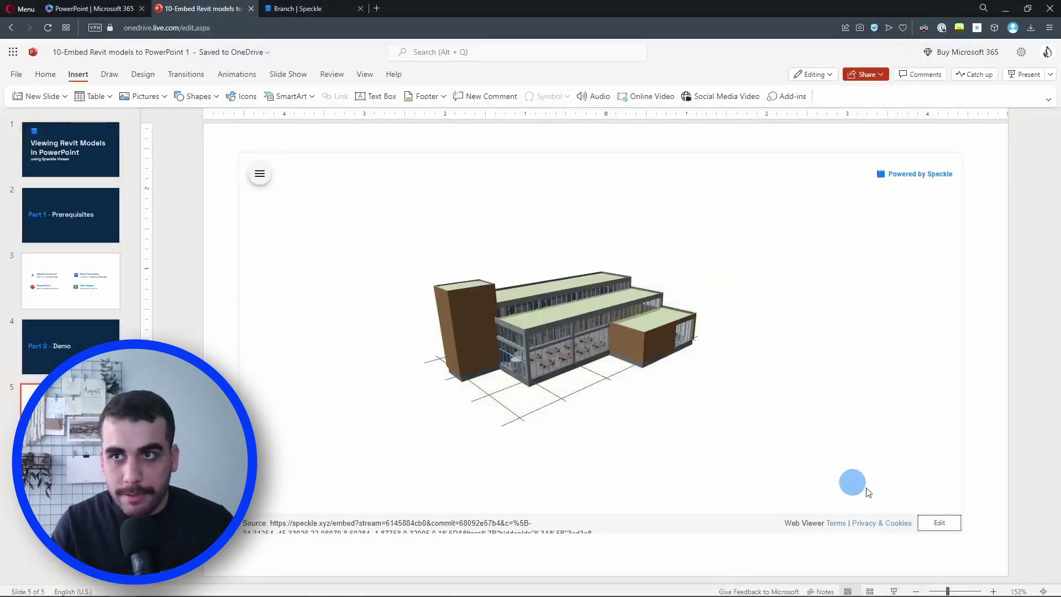
# - Remove &commit=68092e57b4 from the viewer URL and preview the red-clad tower
pyautogui.click(940, 522)
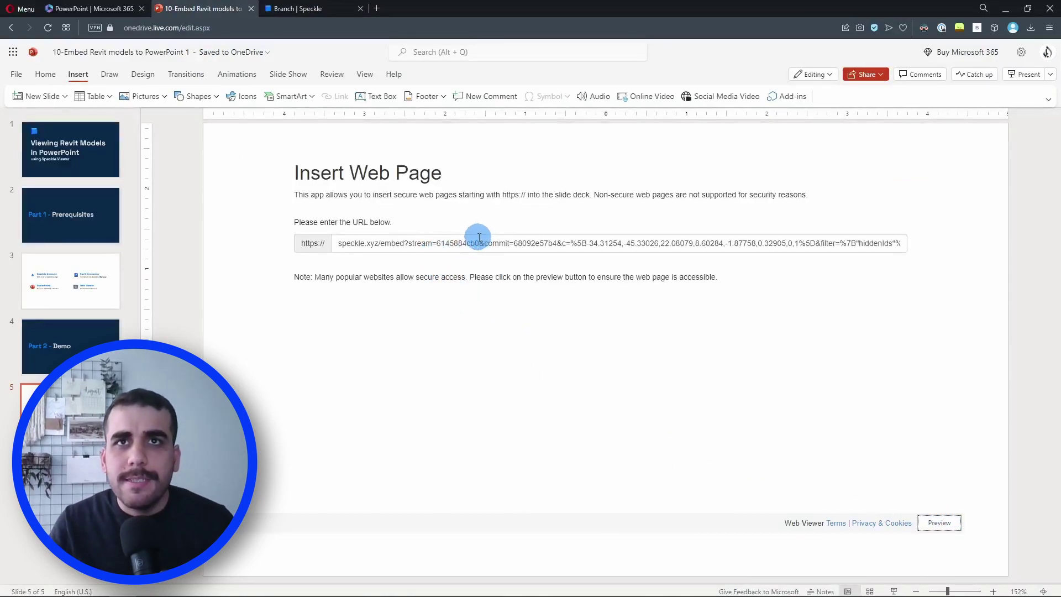
pyautogui.moveTo(478, 243); pyautogui.dragTo(554, 243)
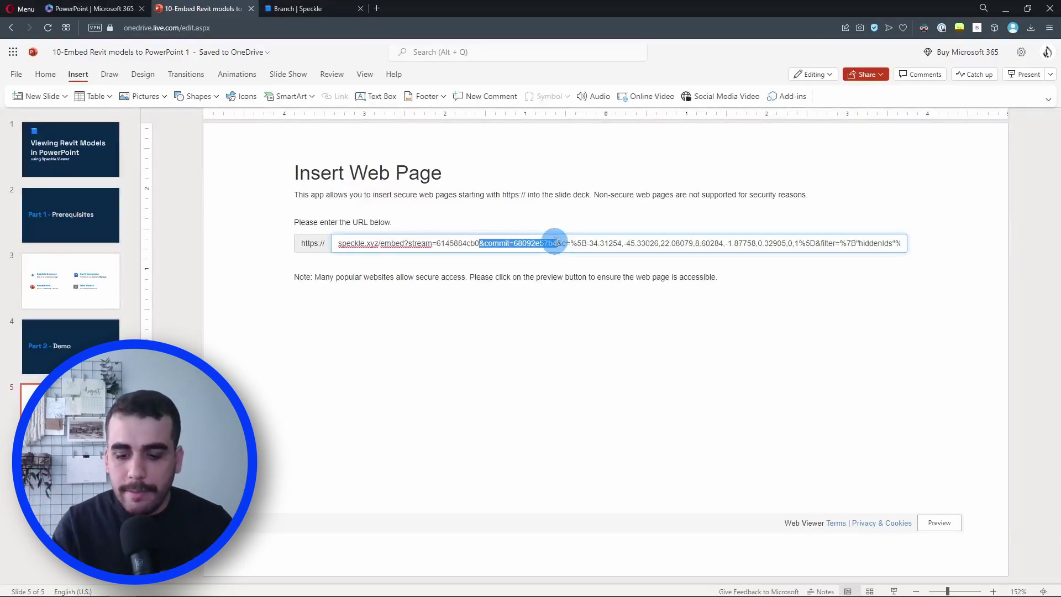
pyautogui.press('BackSpace')
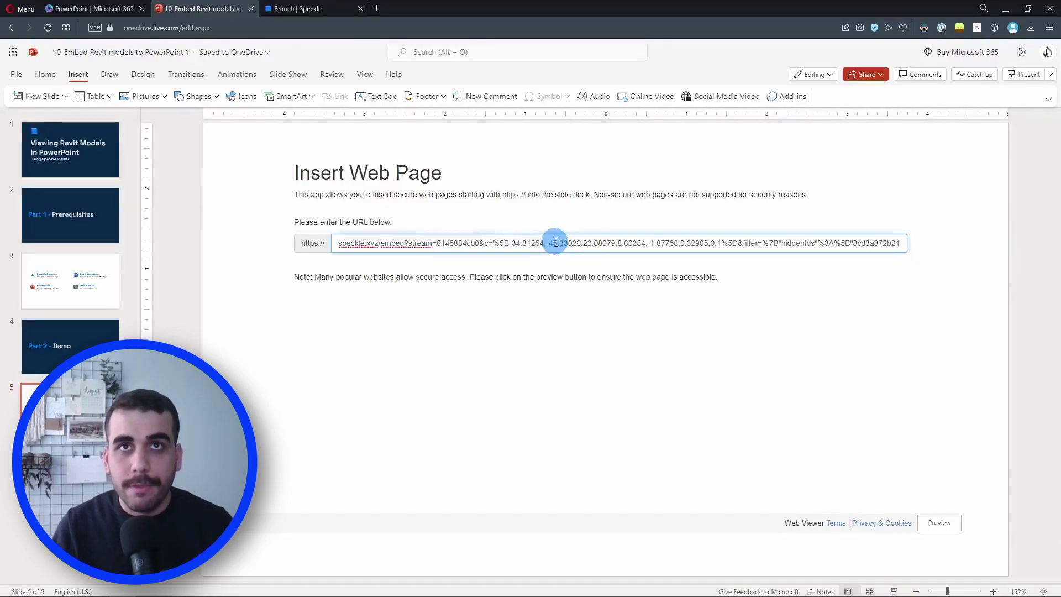
pyautogui.click(939, 523)
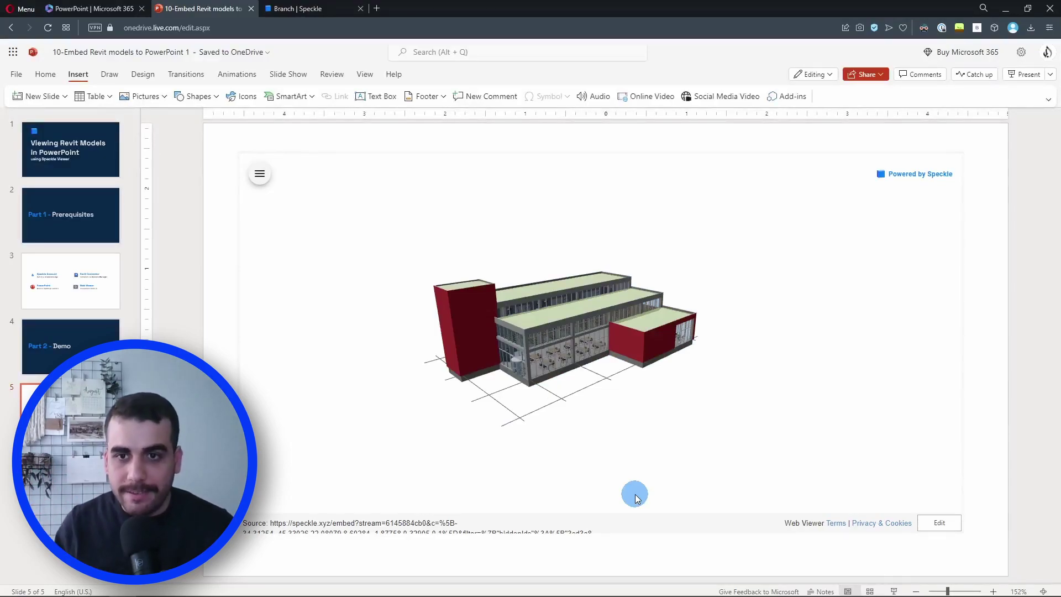
pyautogui.moveTo(447, 308); pyautogui.dragTo(457, 346)
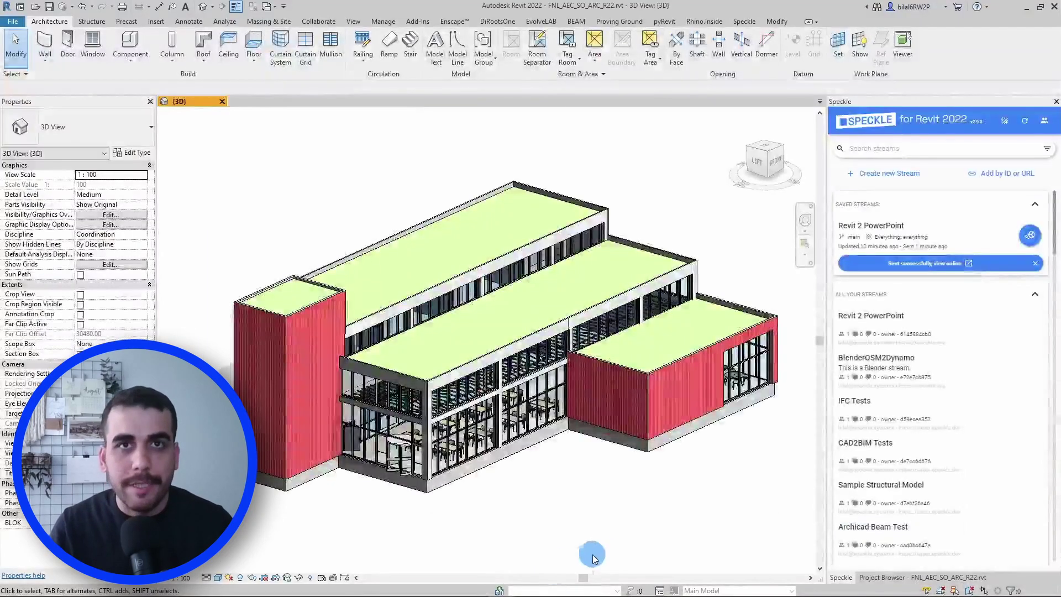
# - Draw a new wall in front of the entrance with WA and send it to Speckle
pyautogui.scroll(-3, 525, 497)
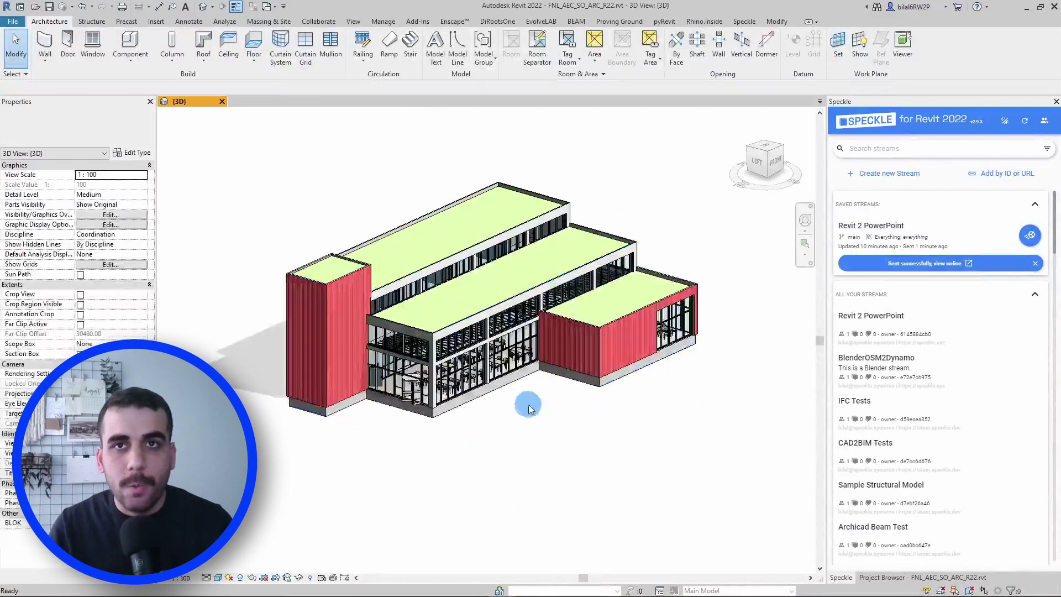
pyautogui.press('w')
pyautogui.press('a')
pyautogui.click(545, 396)
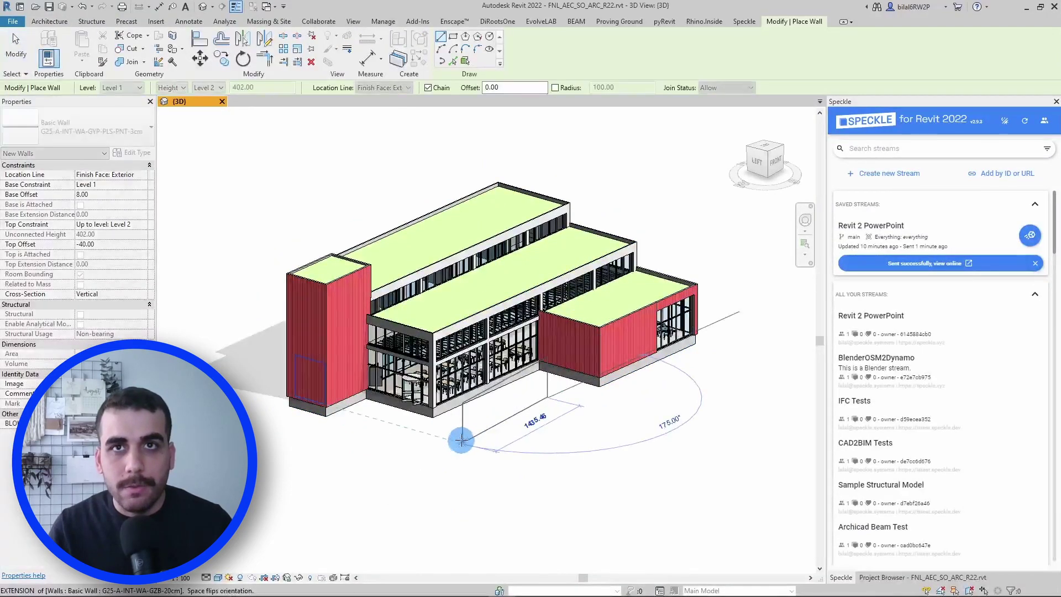
pyautogui.click(461, 438)
pyautogui.press('Escape')
pyautogui.press('Escape')
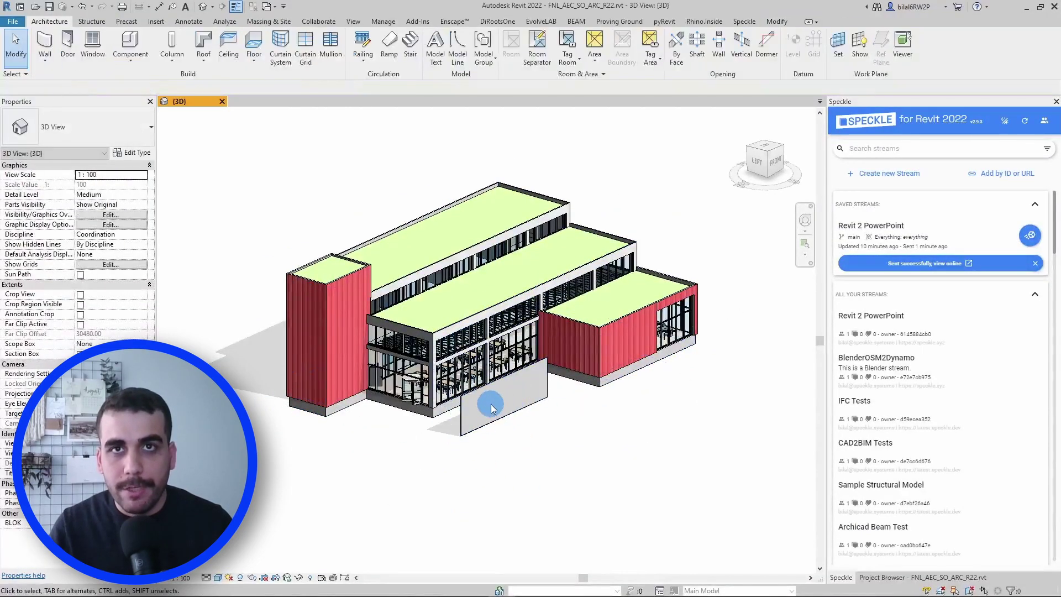
pyautogui.click(1032, 236)
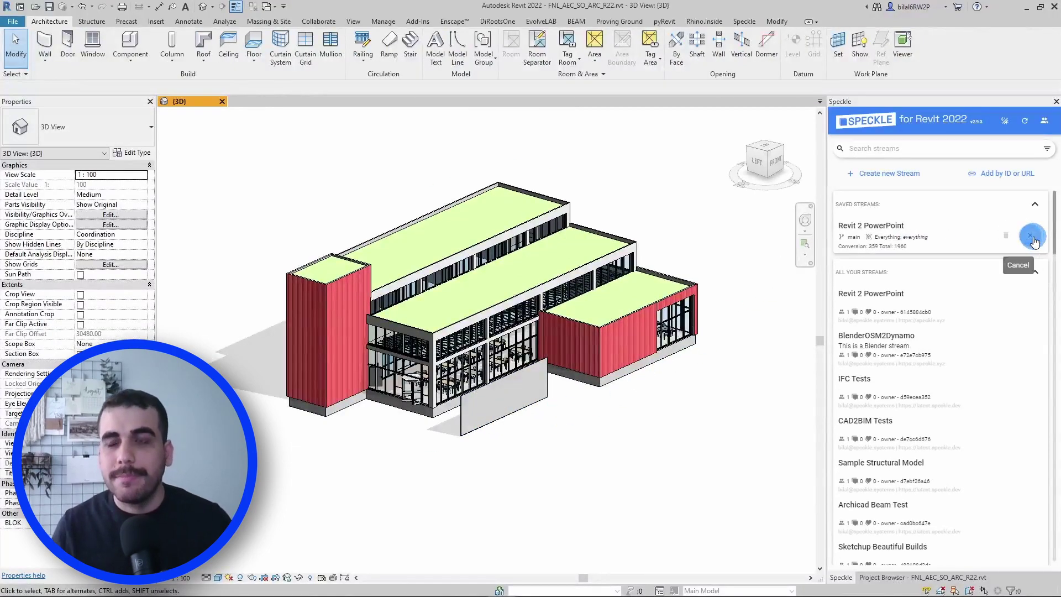
pyautogui.click(558, 489)
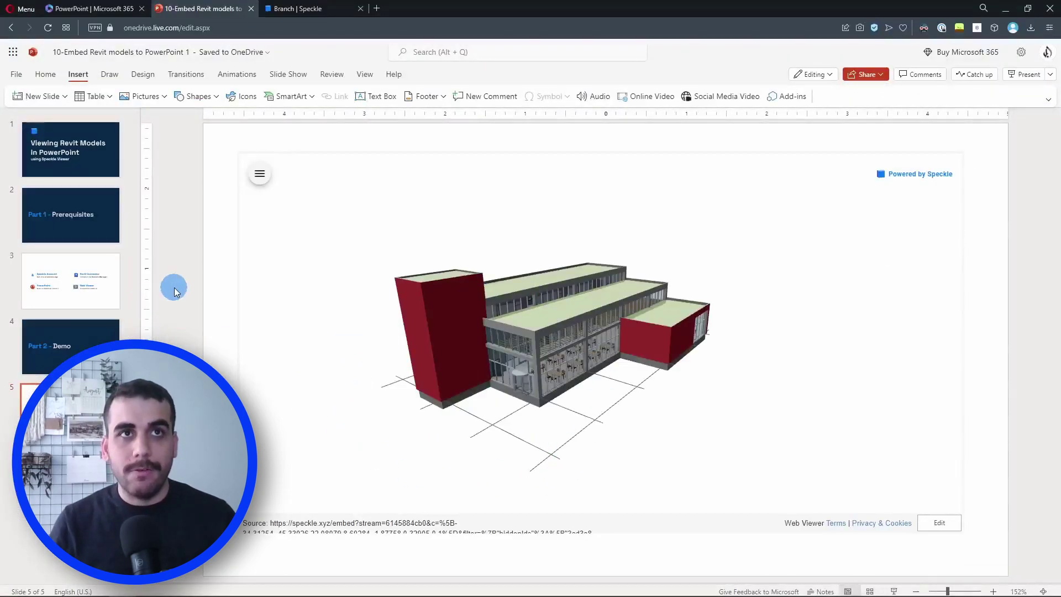
# - Reload the presentation and preview slide 5's Speckle embed showing the new wall
pyautogui.click(47, 29)
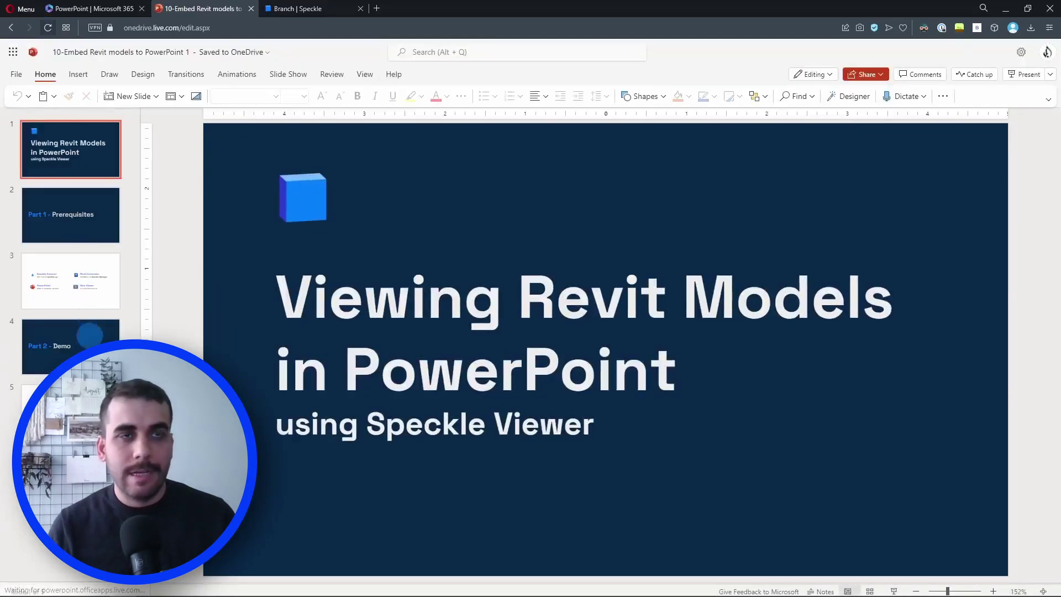
pyautogui.click(71, 412)
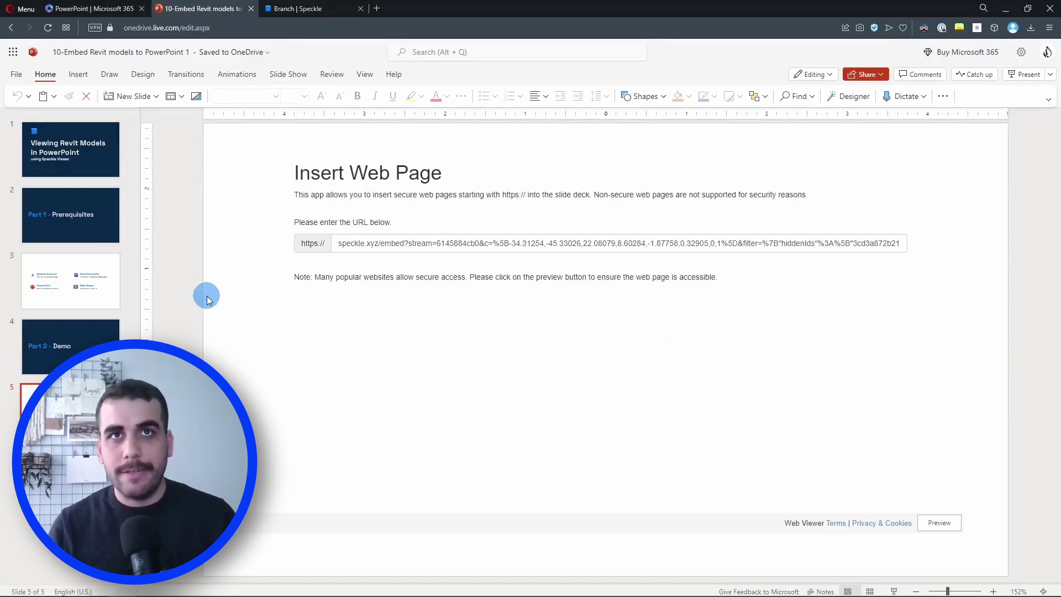
pyautogui.click(934, 522)
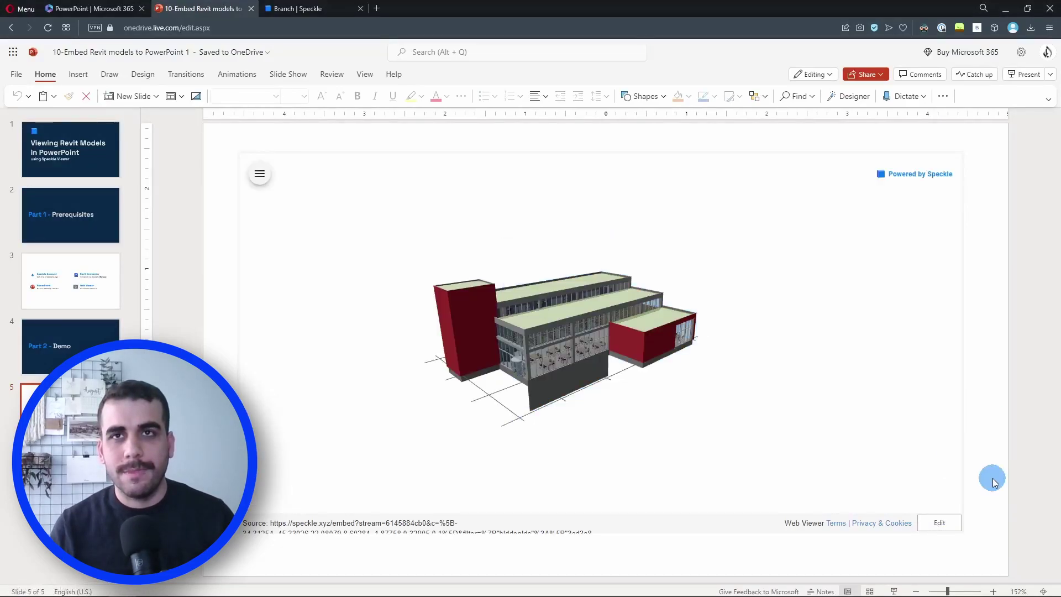
# - Select the new wall in the embedded viewer for its RevitWall info and orbit around it
pyautogui.doubleClick(545, 394)
pyautogui.moveTo(526, 376); pyautogui.dragTo(528, 350)
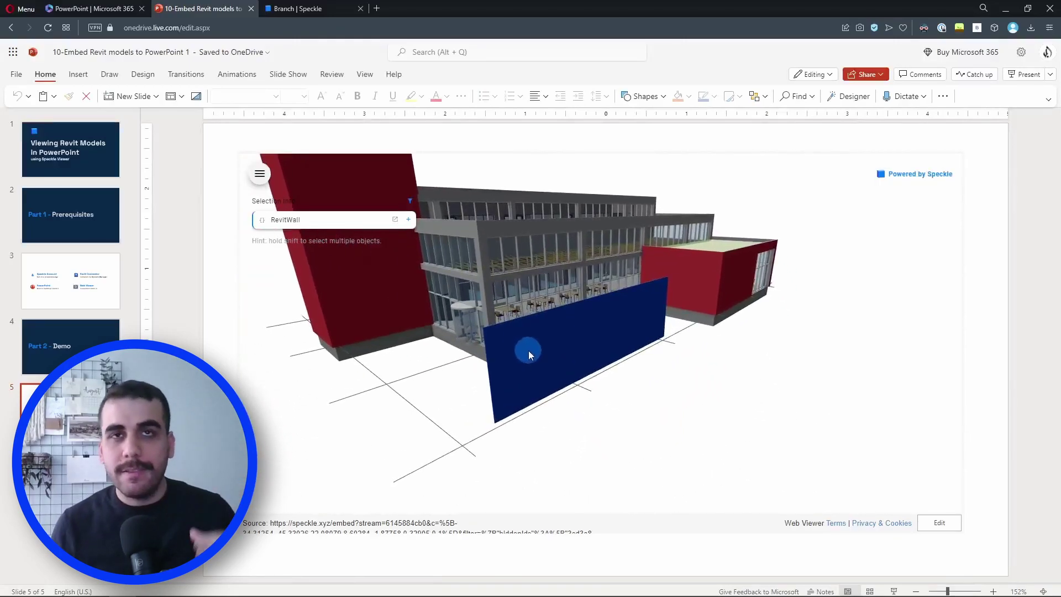